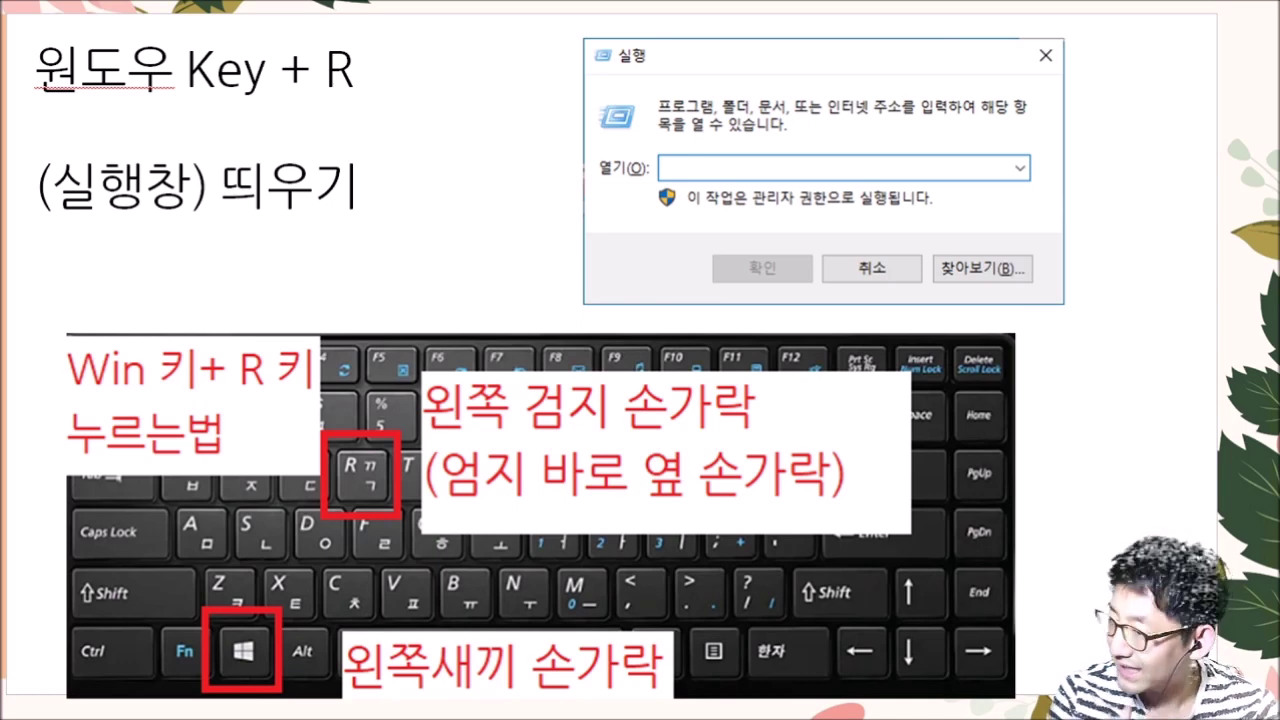
key(Right)
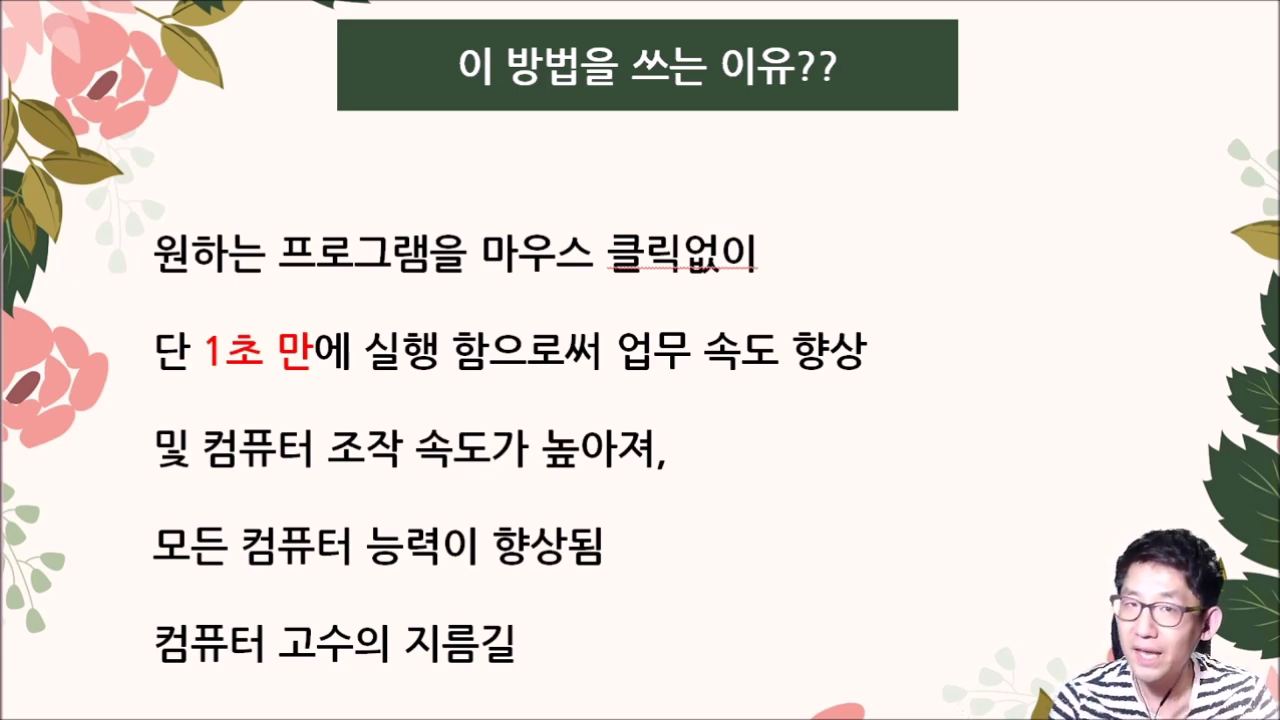
click(17, 370)
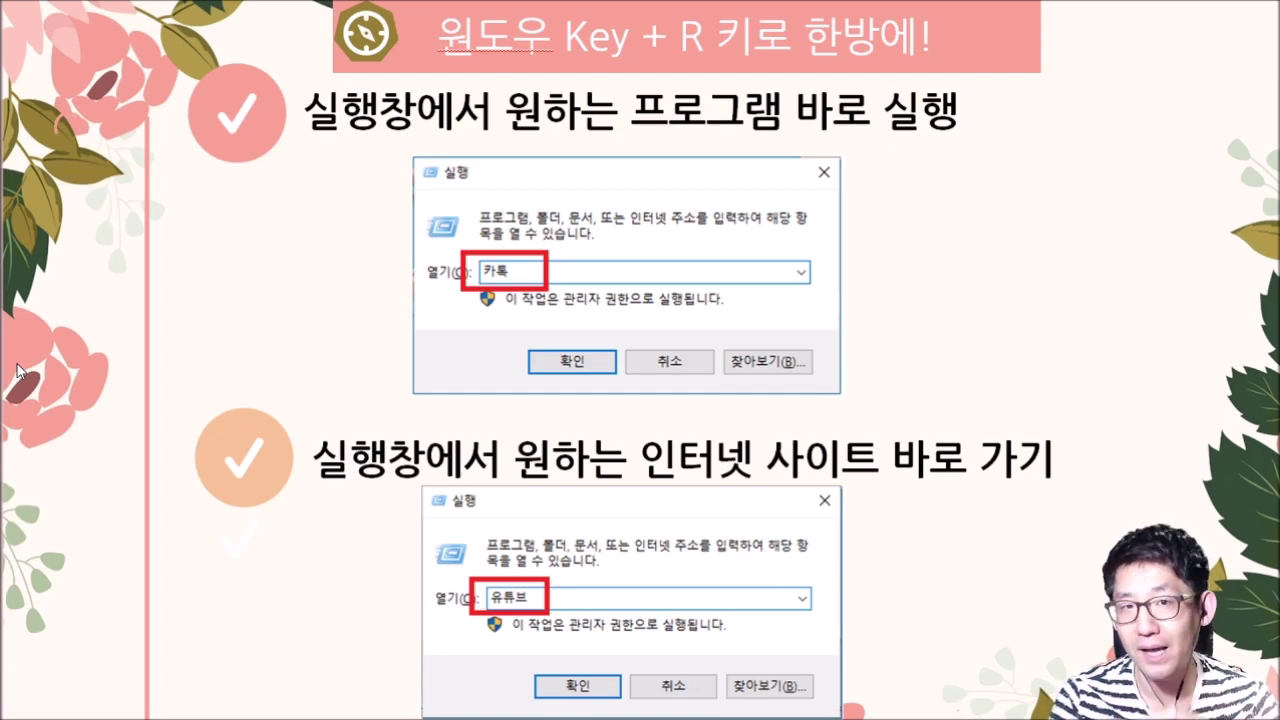
key(Right)
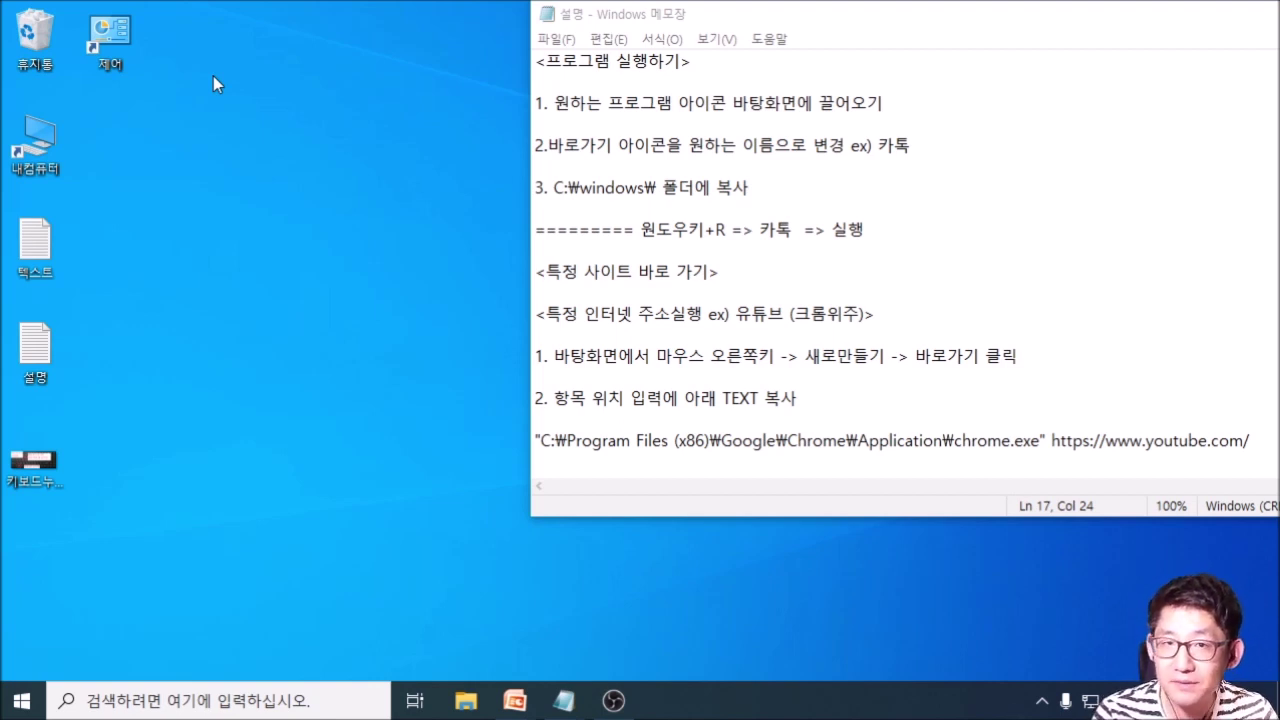
Find KakaoTalk by searching the installed programs for "카카오" and create a shortcut to it on the desktop
key(super)
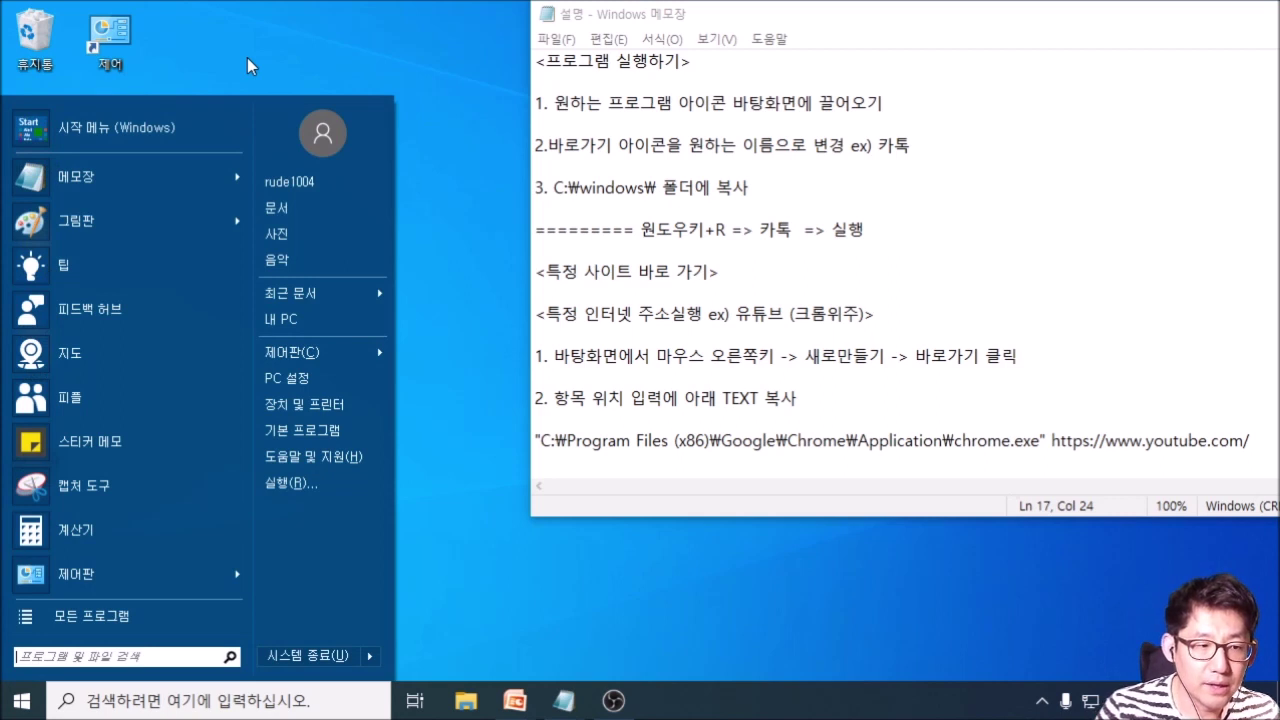
text(카카오)
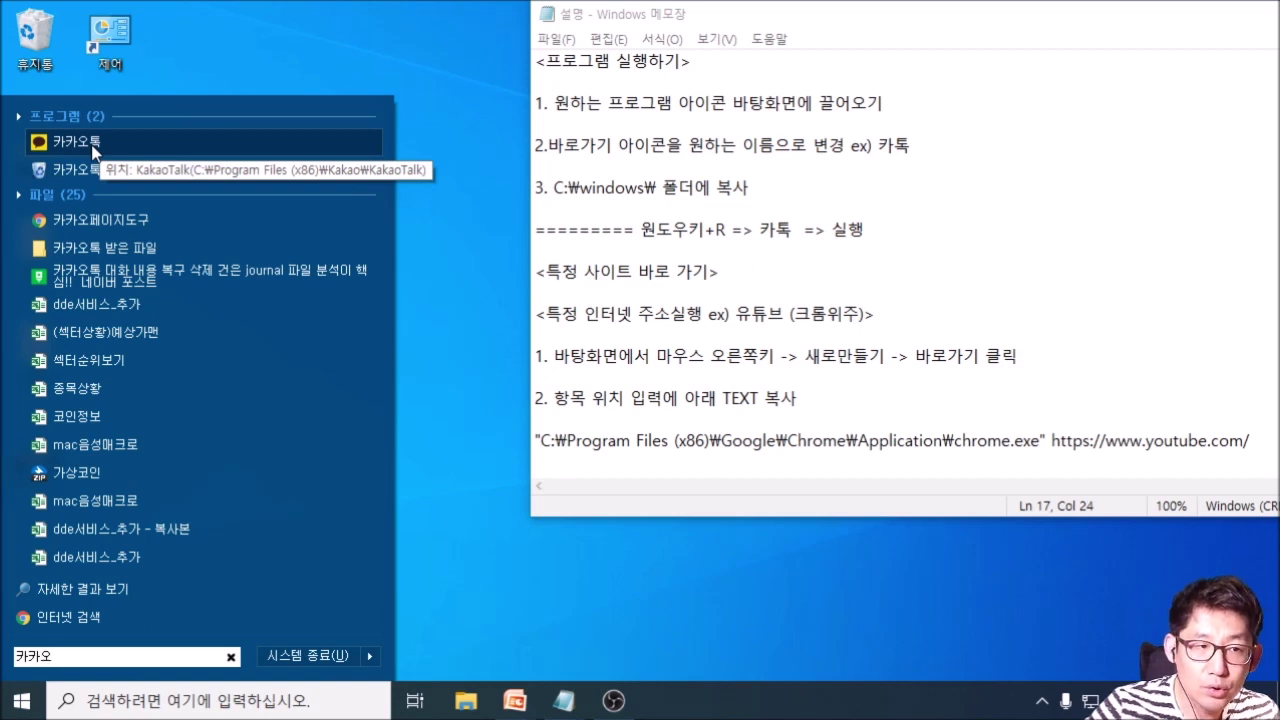
drag(93, 150, 276, 70)
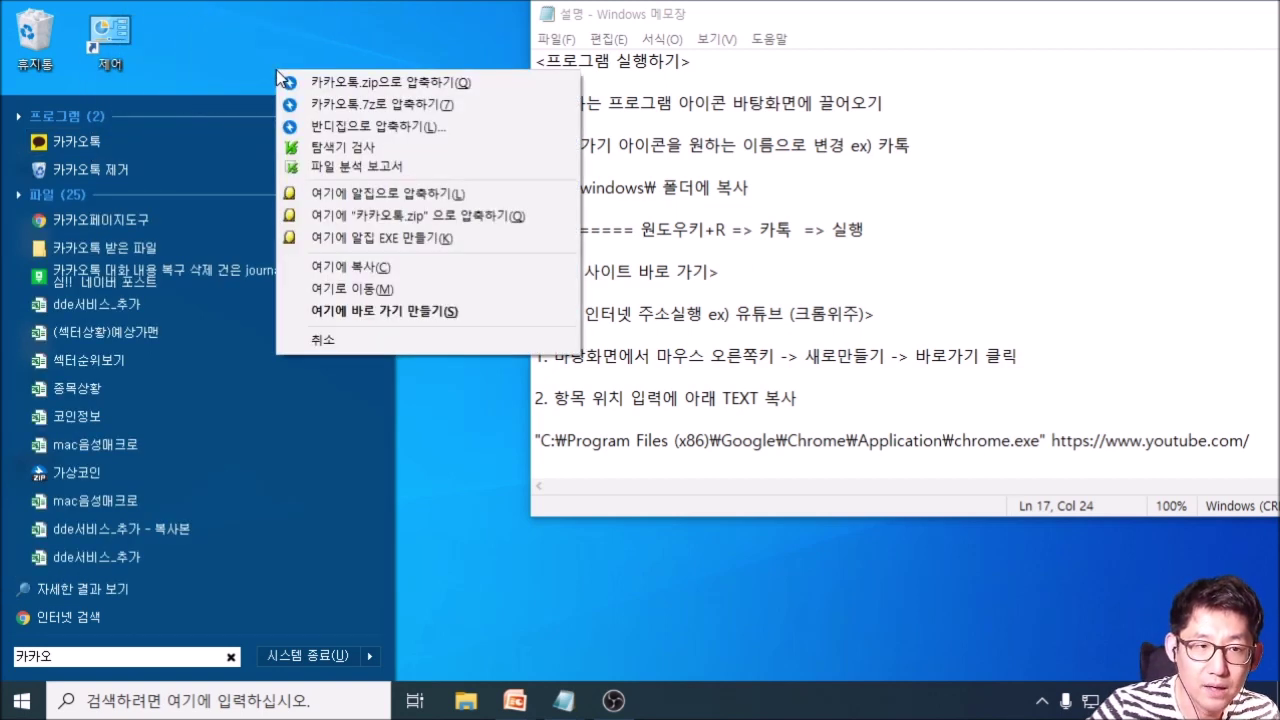
click(378, 321)
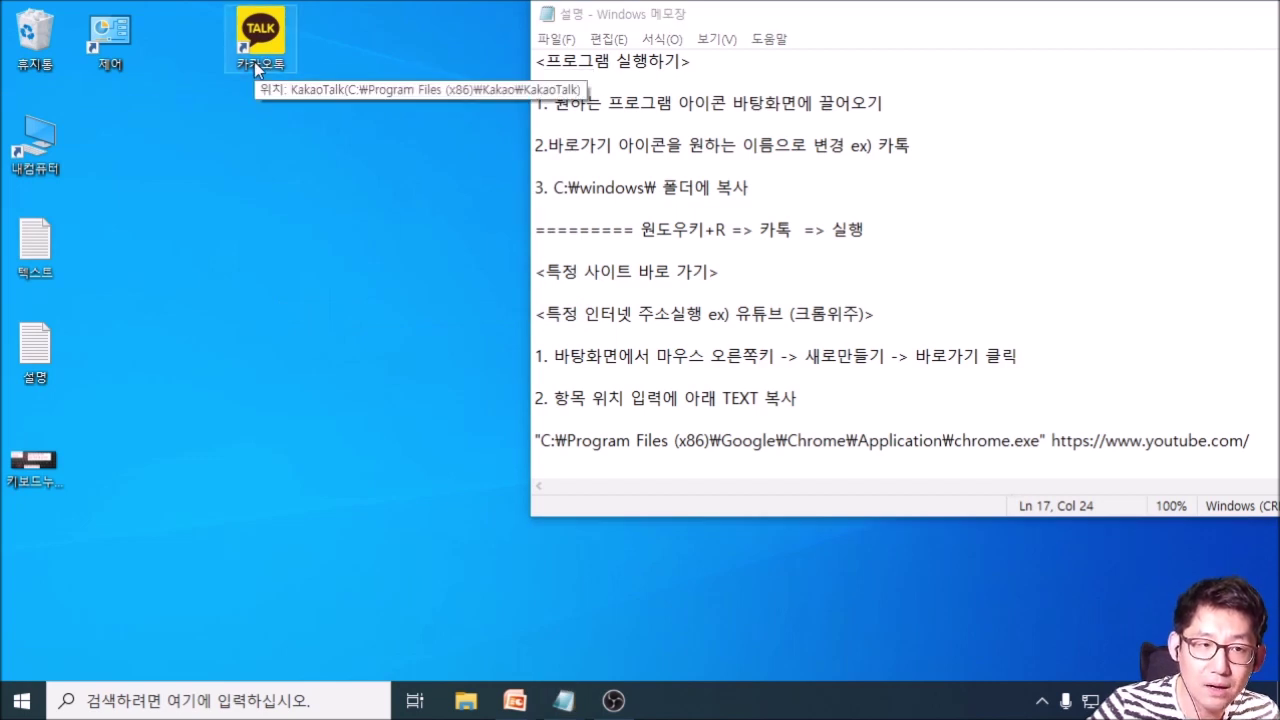
Rename the KakaoTalk desktop shortcut as 카톡
click(260, 61)
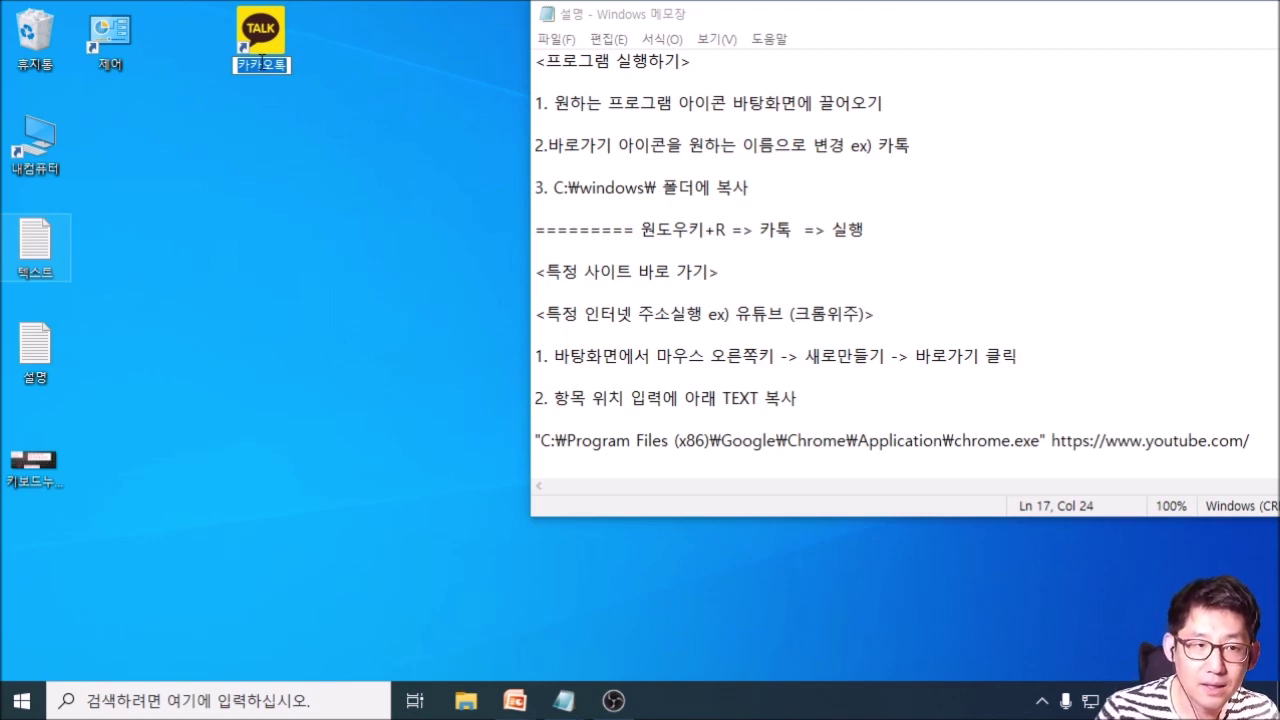
text(카톡)
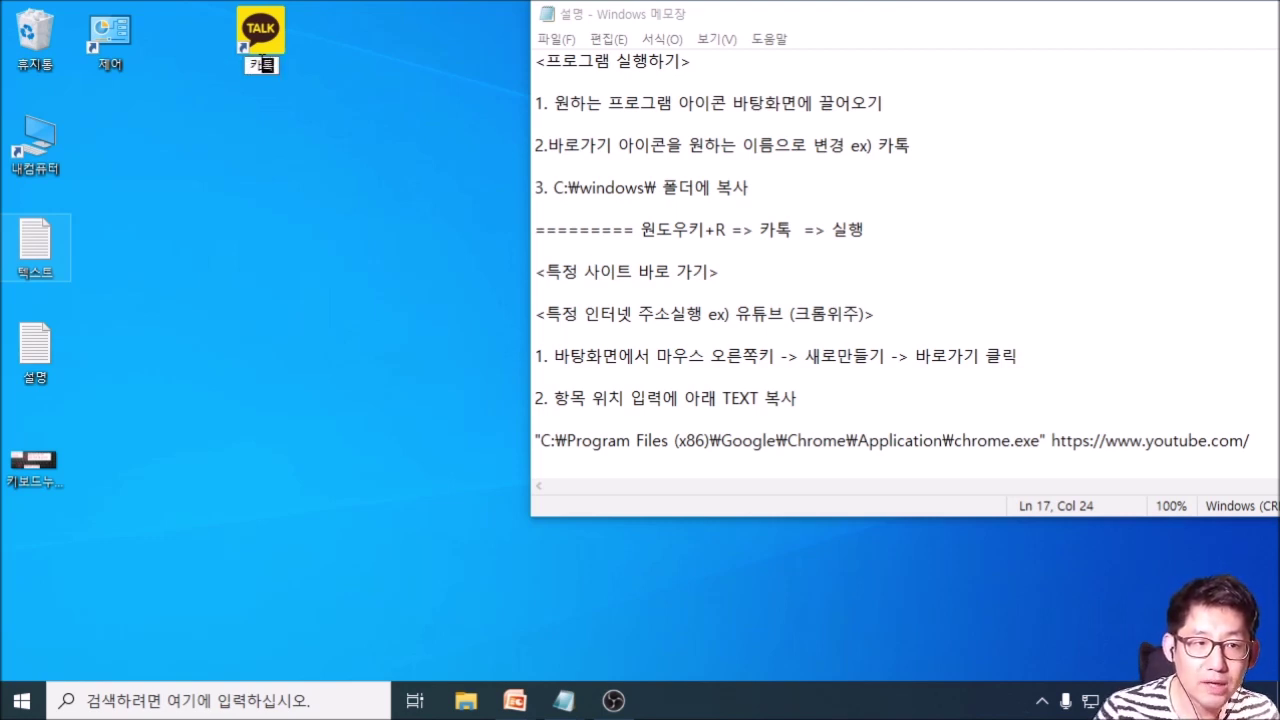
key(Return)
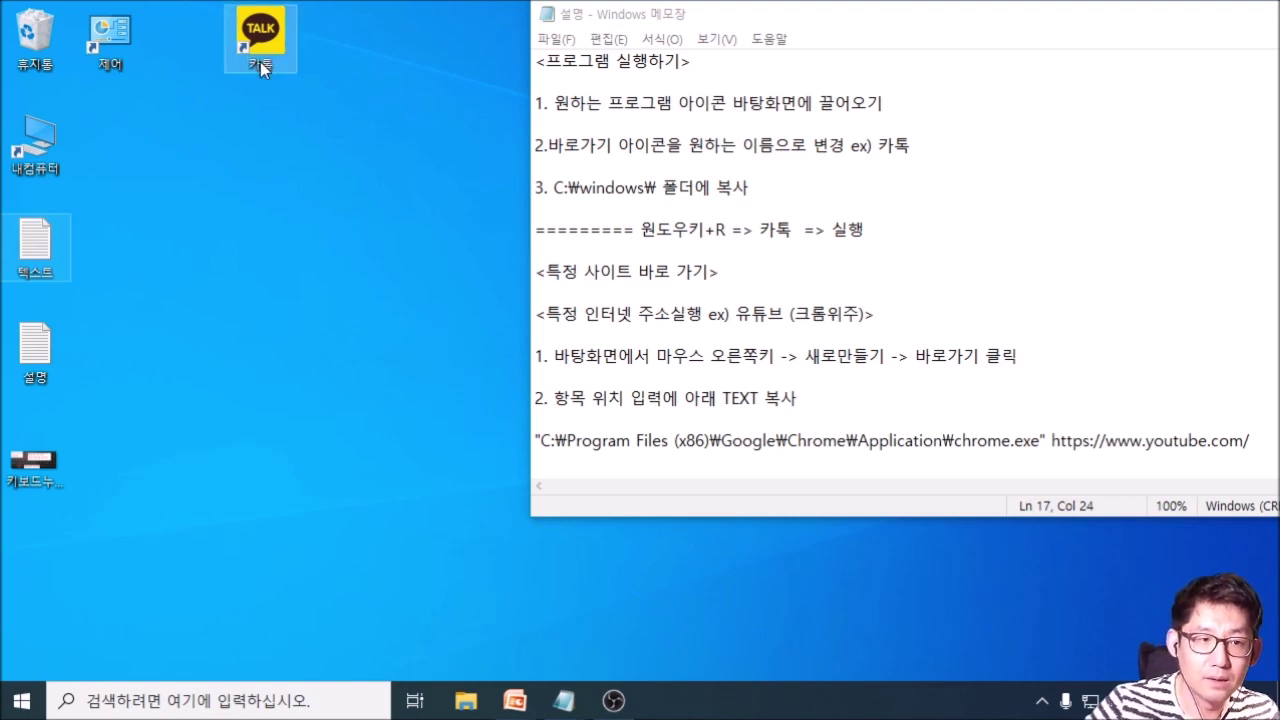
click(286, 164)
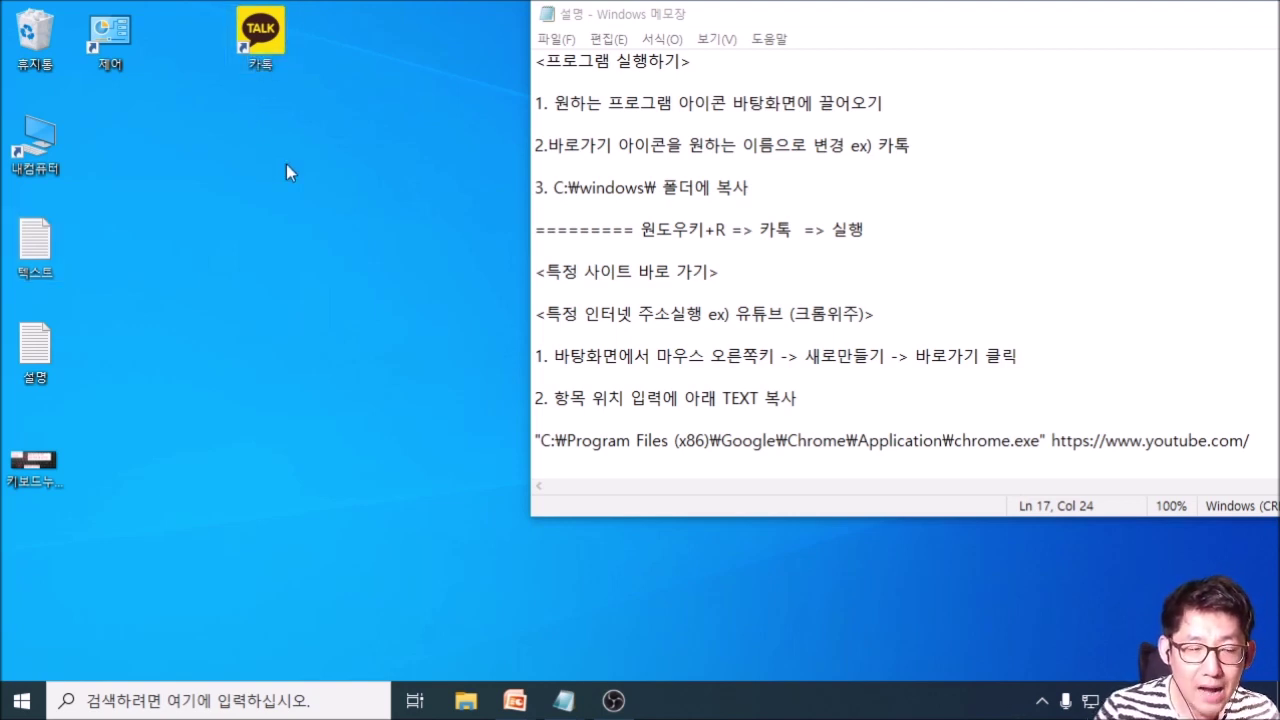
Open the c:windows folder through the Run dialog and copy the 카톡 desktop shortcut into it
key(super+r)
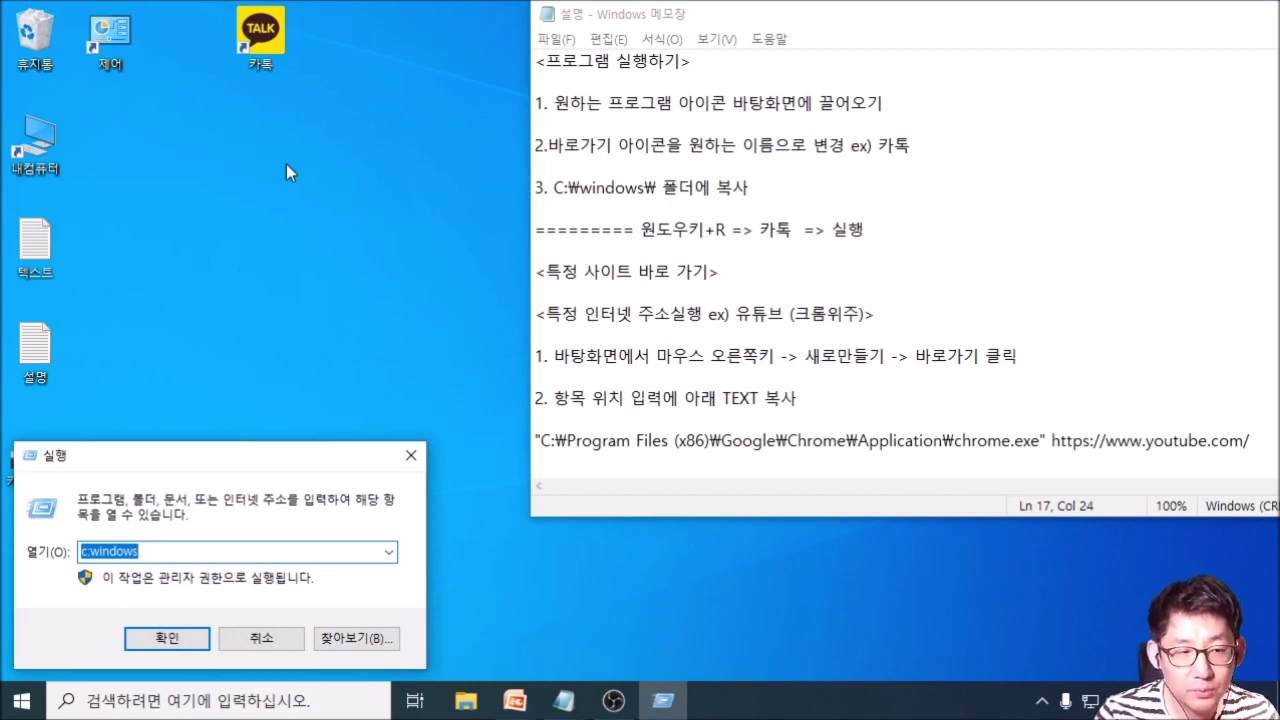
key(End)
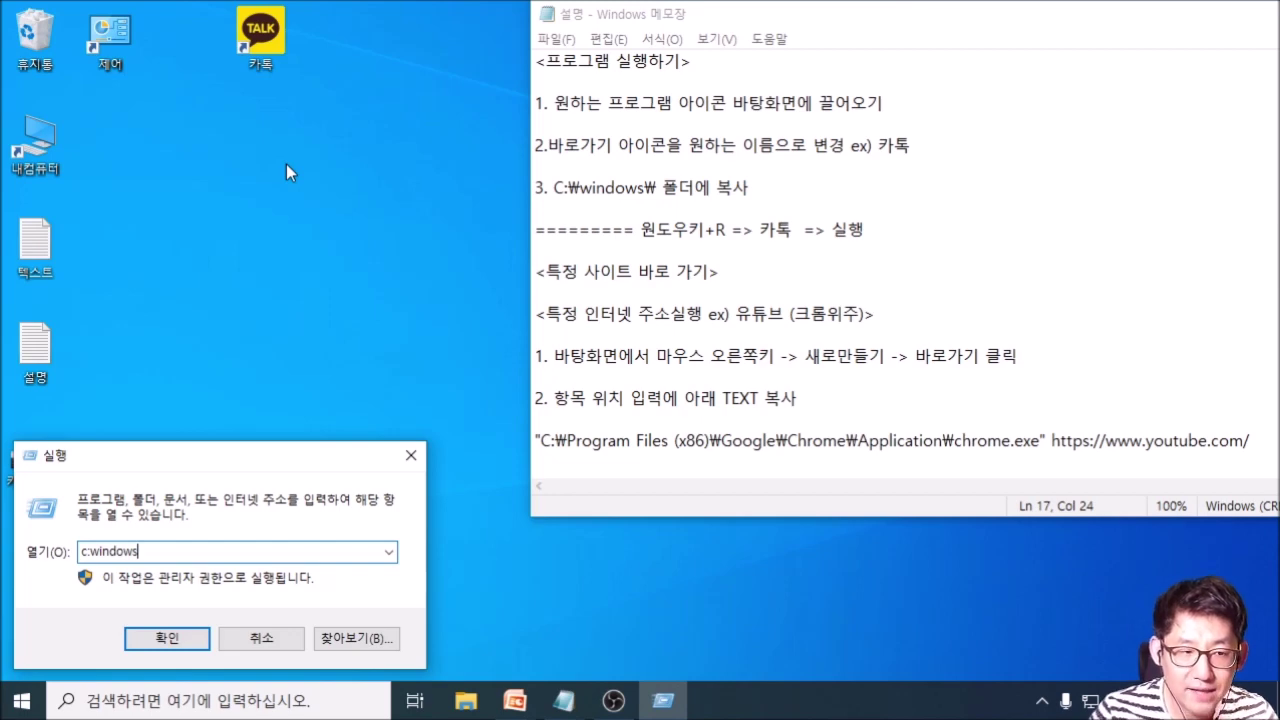
key(Return)
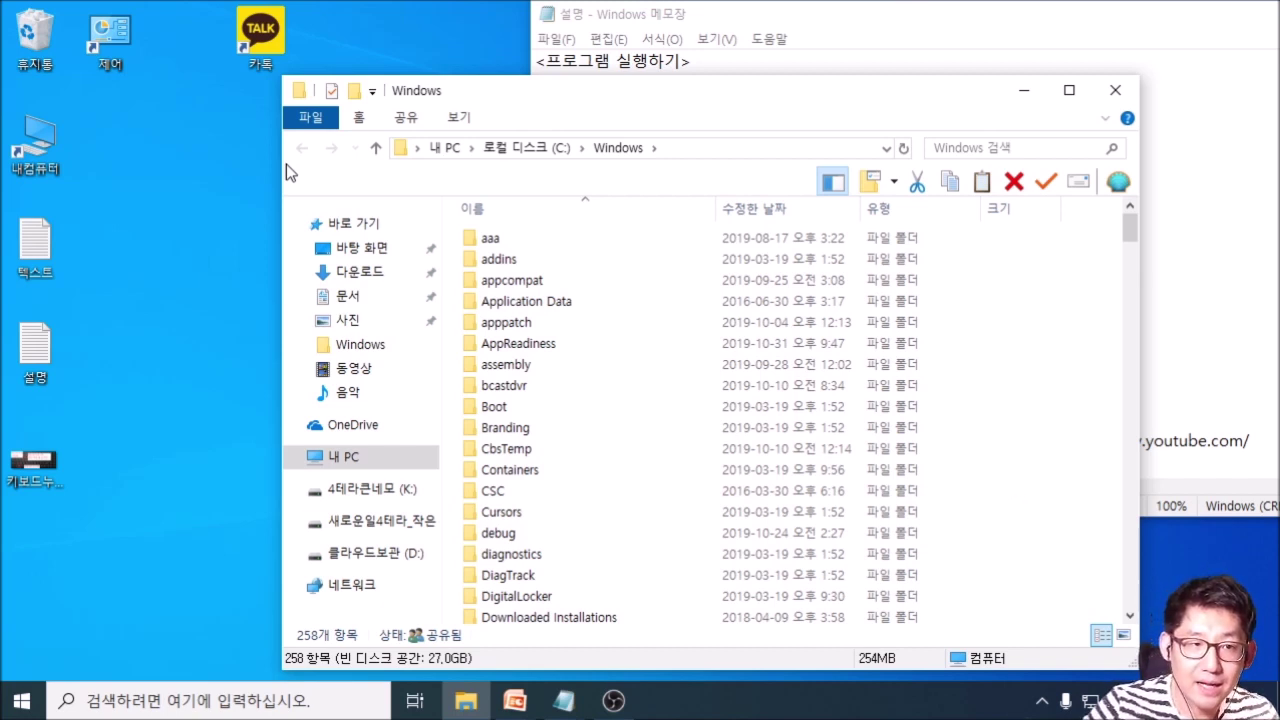
click(268, 36)
drag(268, 36, 1093, 328)
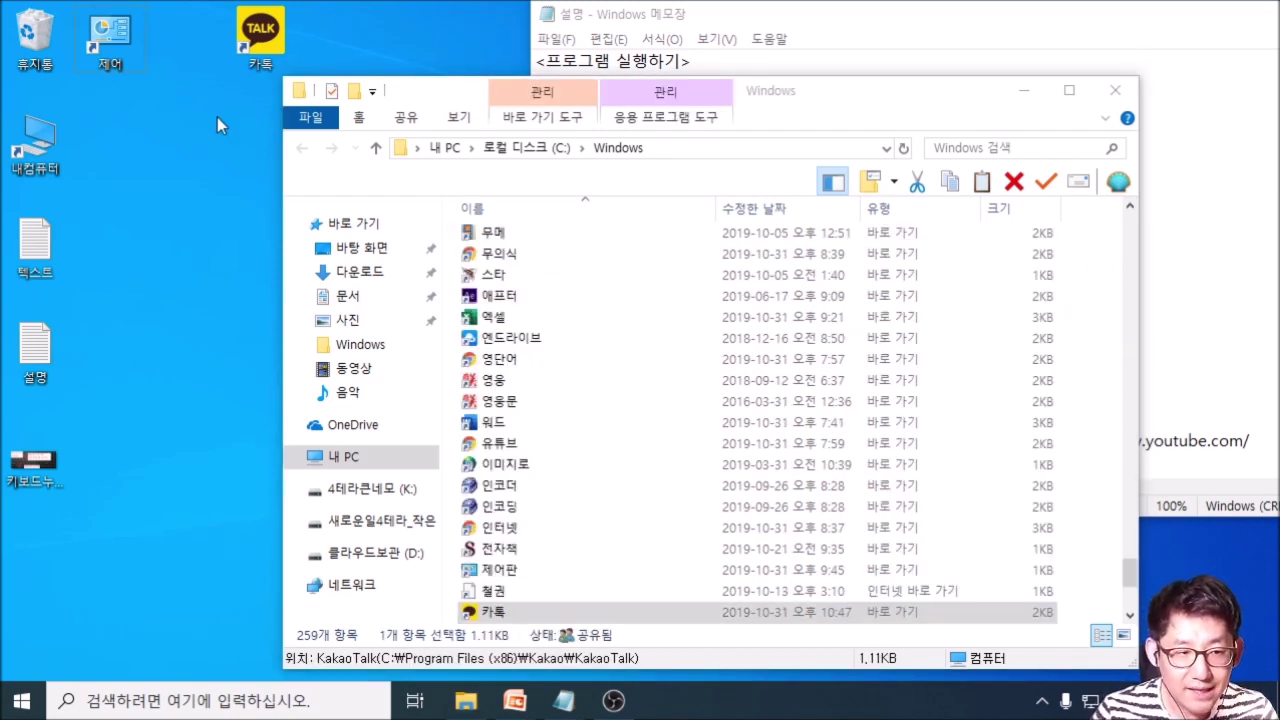
Launch KakaoTalk from the Run dialog using its shortcut name 카톡
key(super+r)
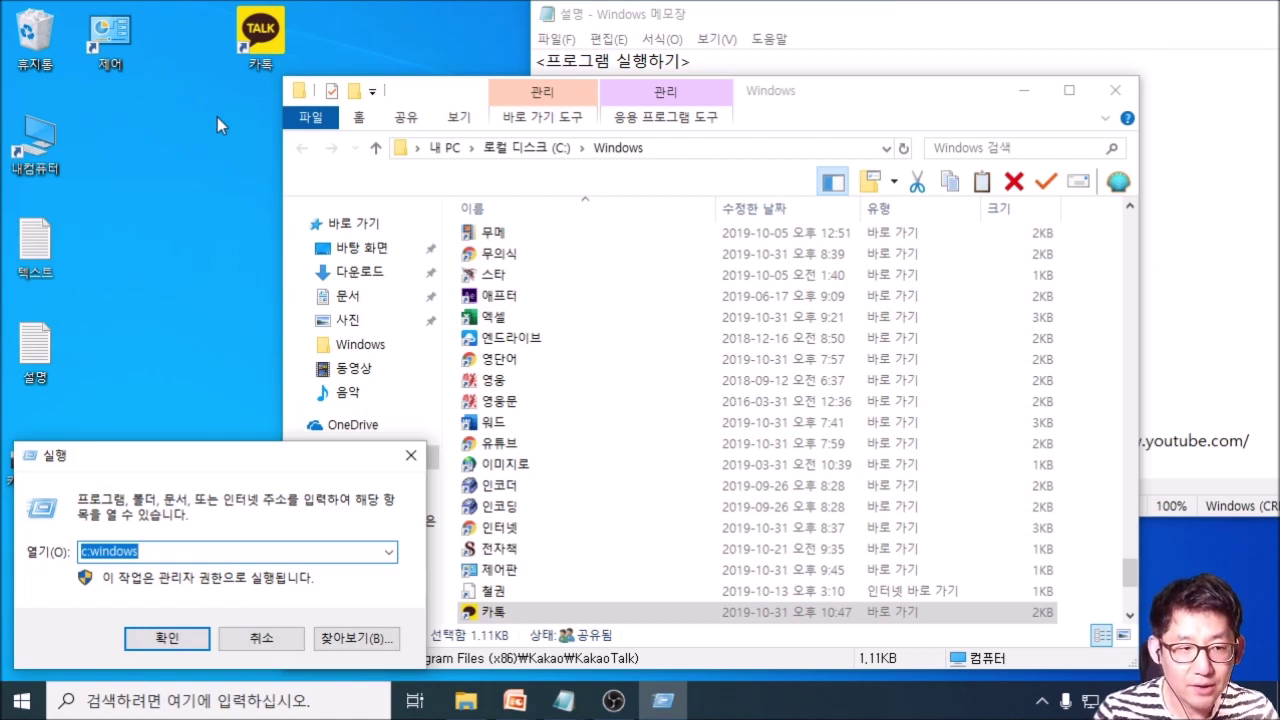
text(카톡)
key(Return)
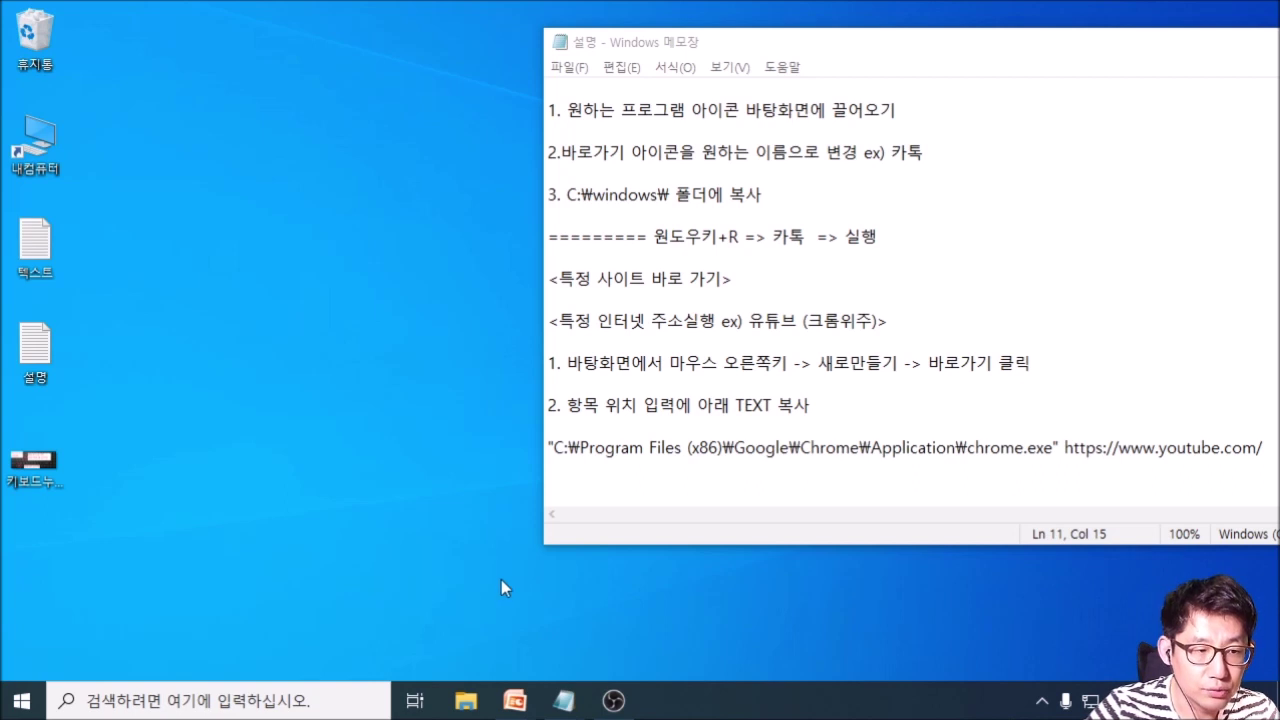
Find the Control Panel (제어판) by searching for "제어" and create a shortcut to it on the desktop
key(super)
text(제어)
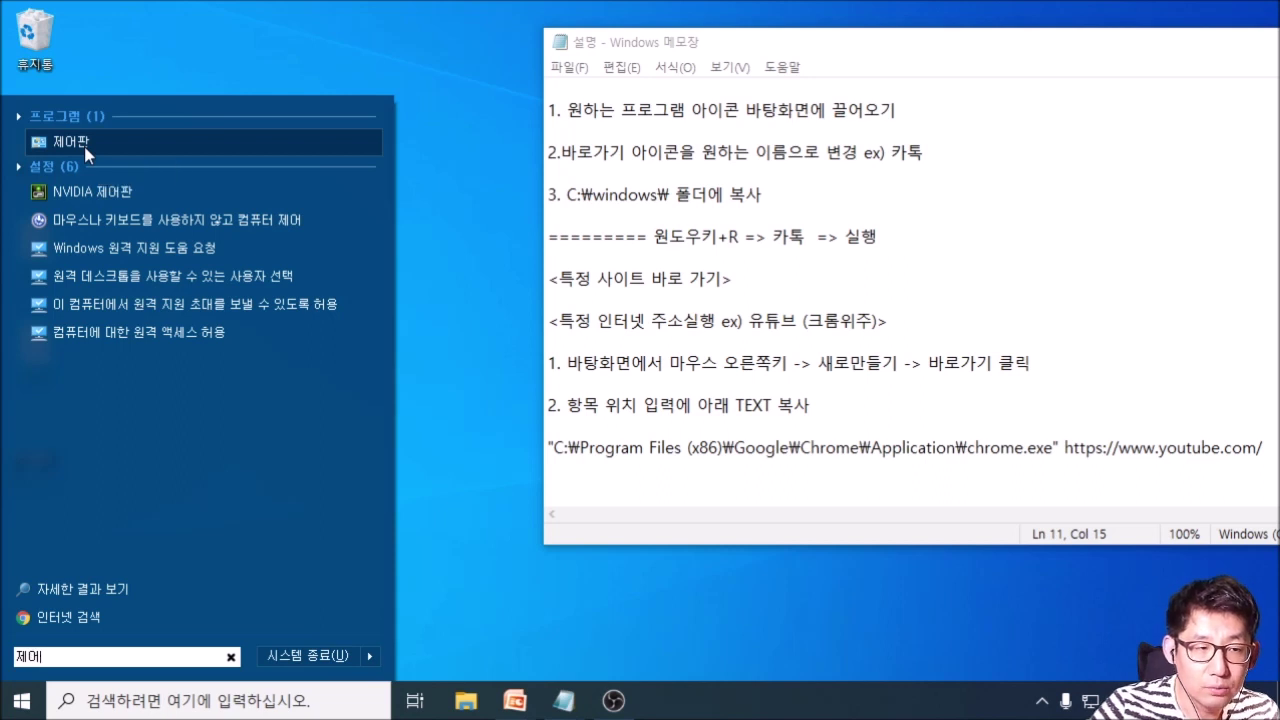
drag(88, 150, 228, 63)
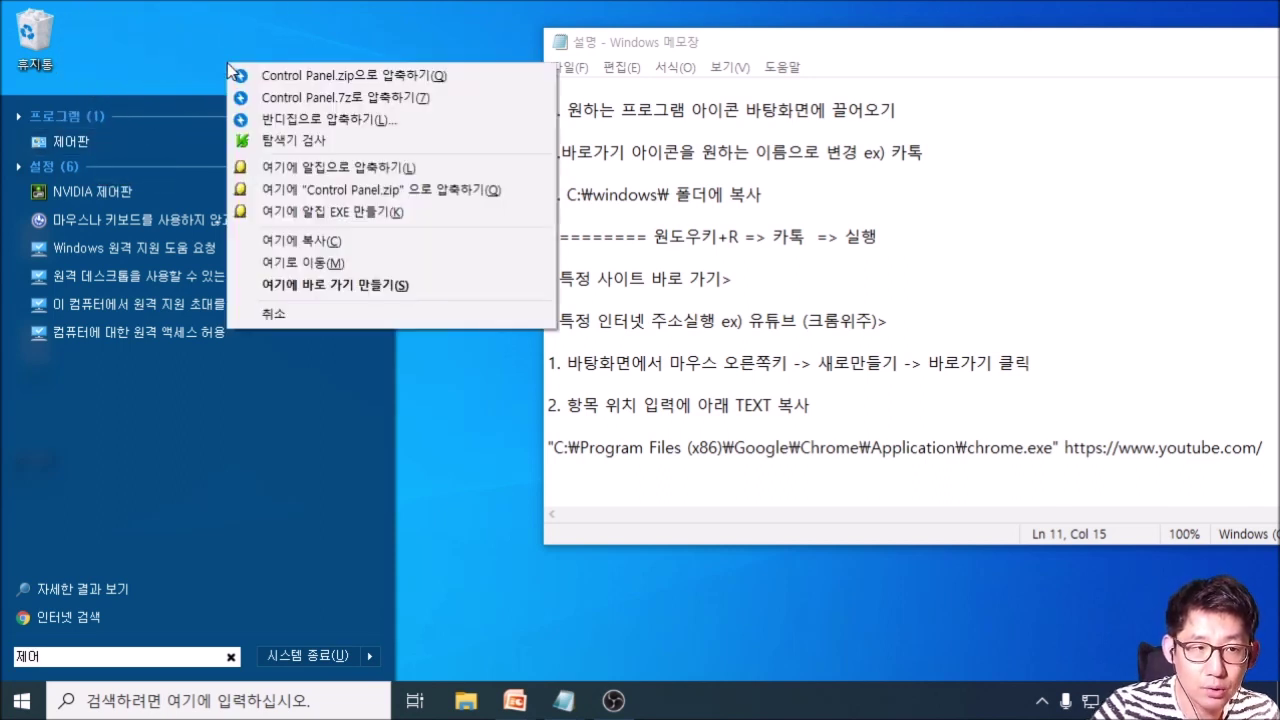
click(390, 291)
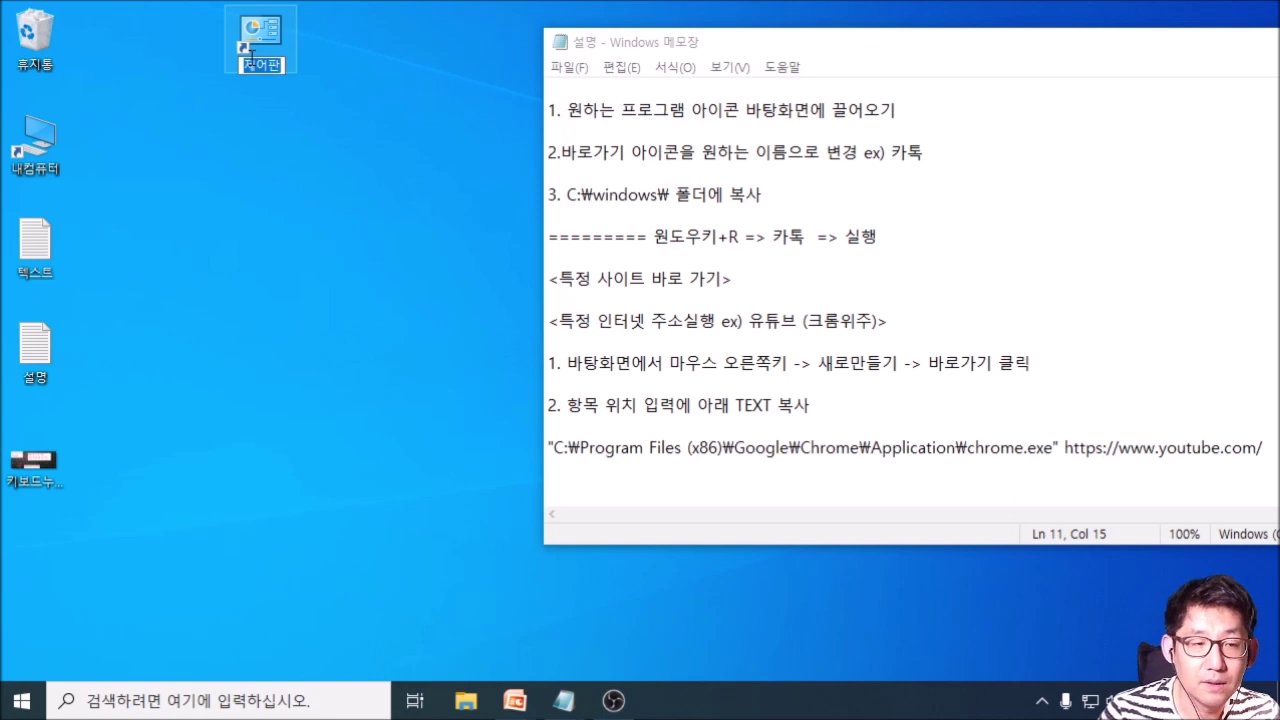
Rename the Control Panel desktop shortcut as 제
text(제)
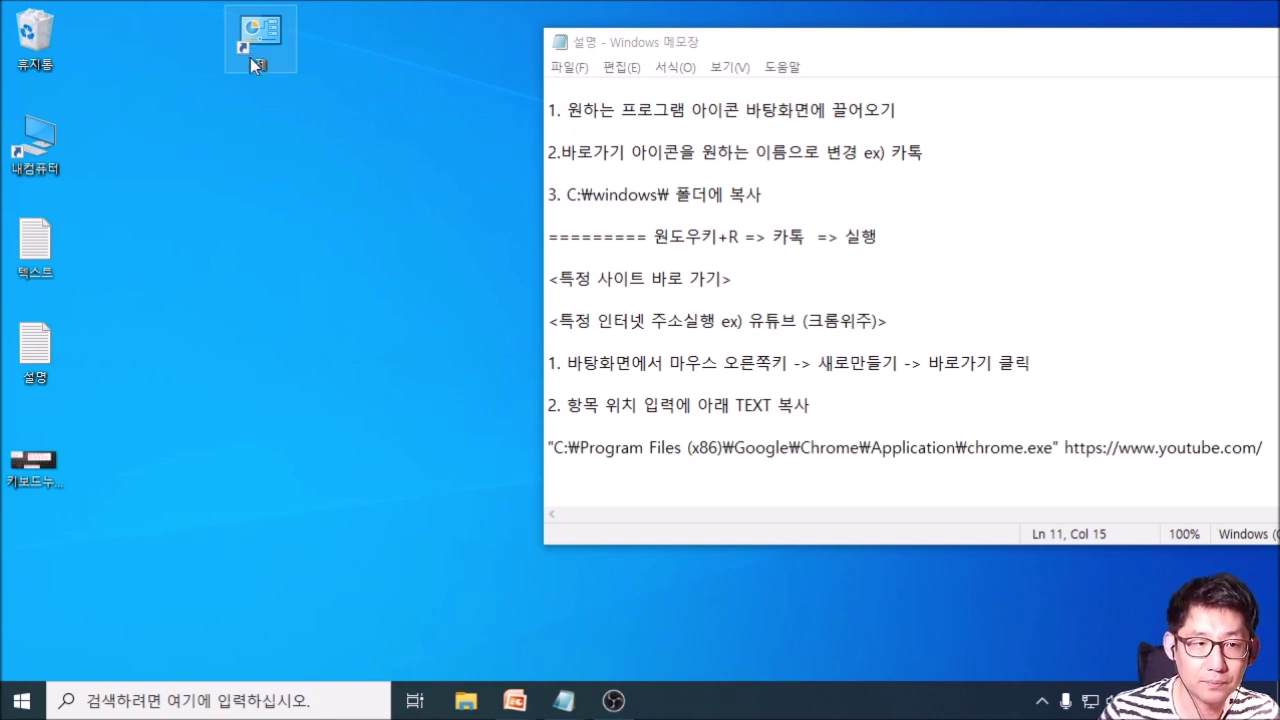
key(Return)
click(354, 222)
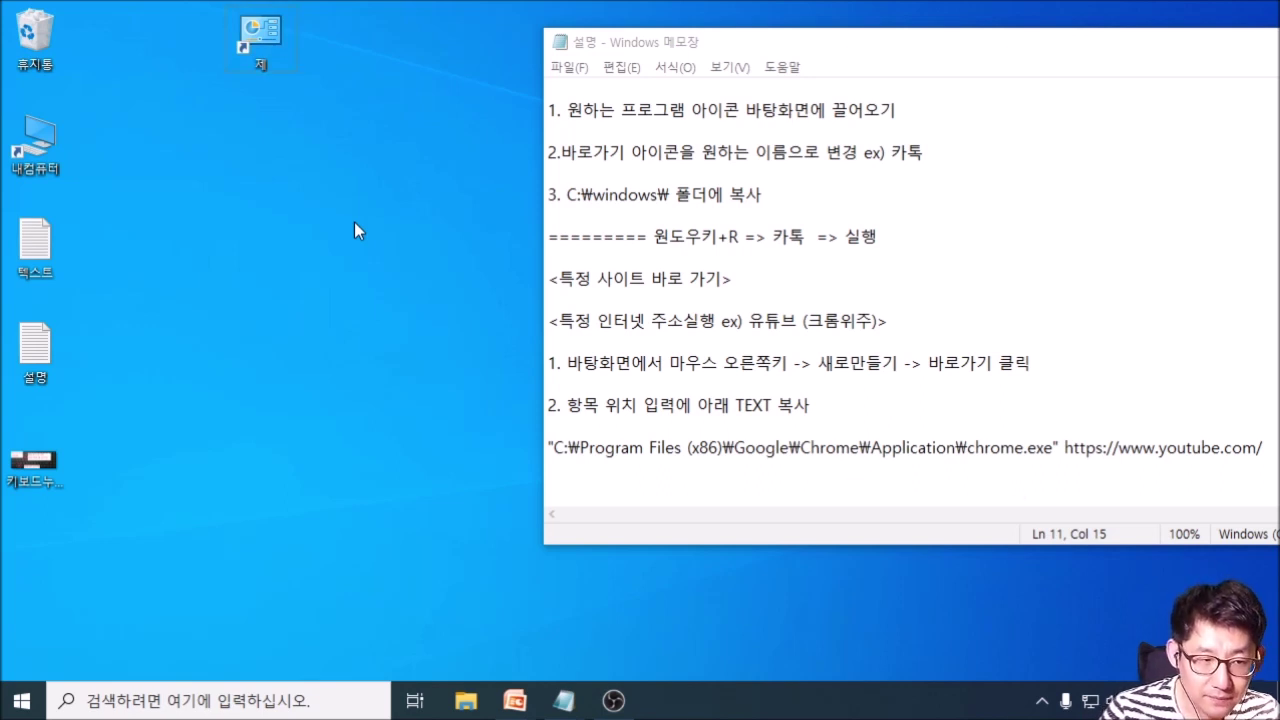
Open c:windows through the Run dialog and move the 제 shortcut there, overwriting the existing file, then close the folder
key(super+r)
text(c:windows)
key(Return)
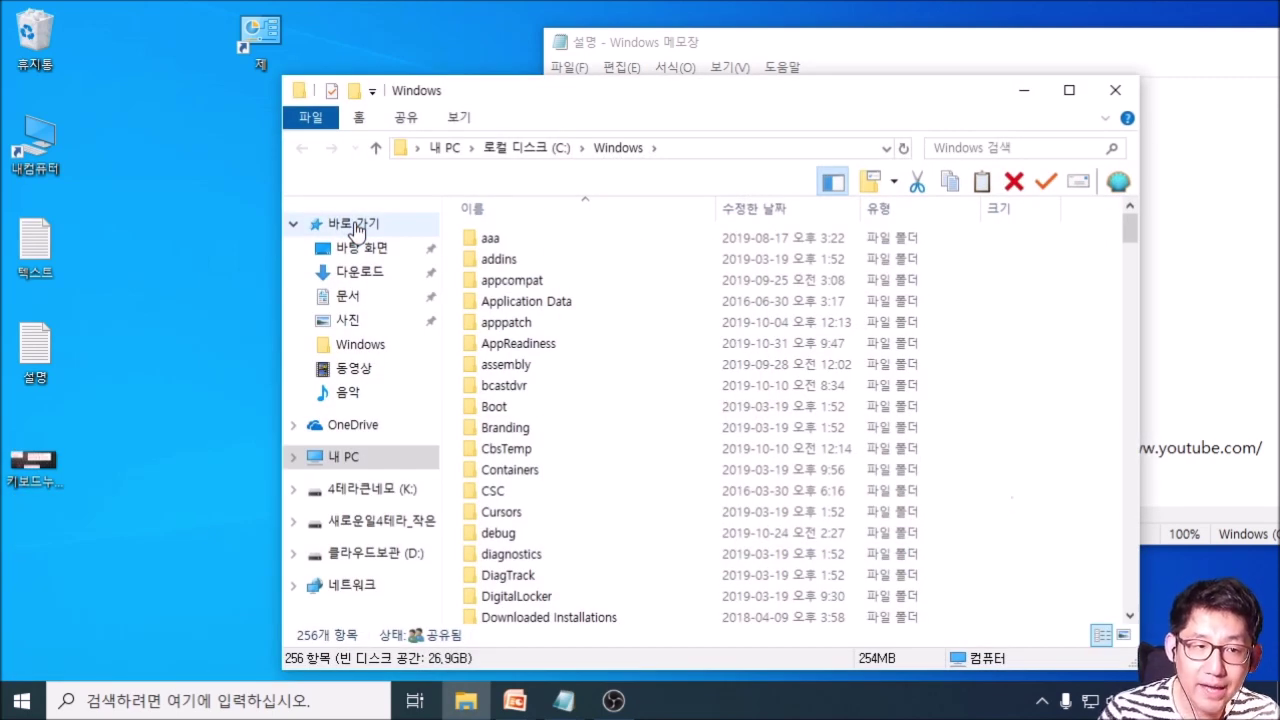
drag(260, 35, 1092, 343)
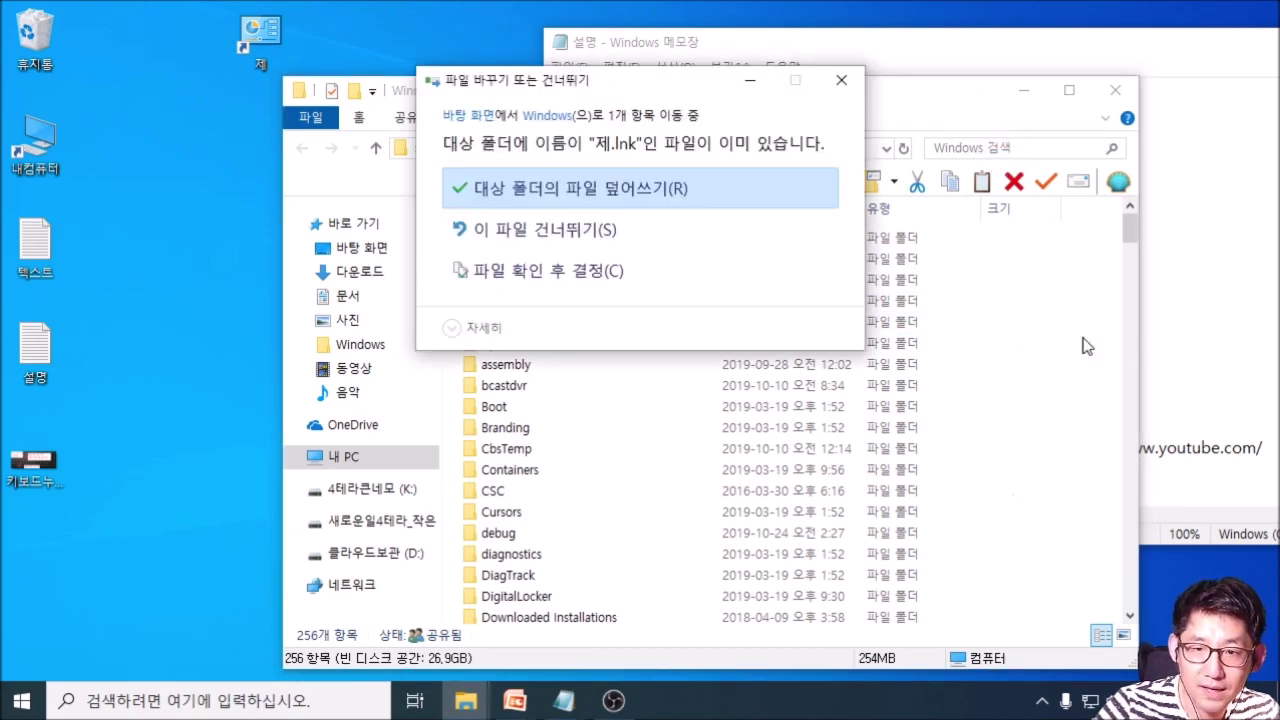
click(758, 197)
click(1115, 90)
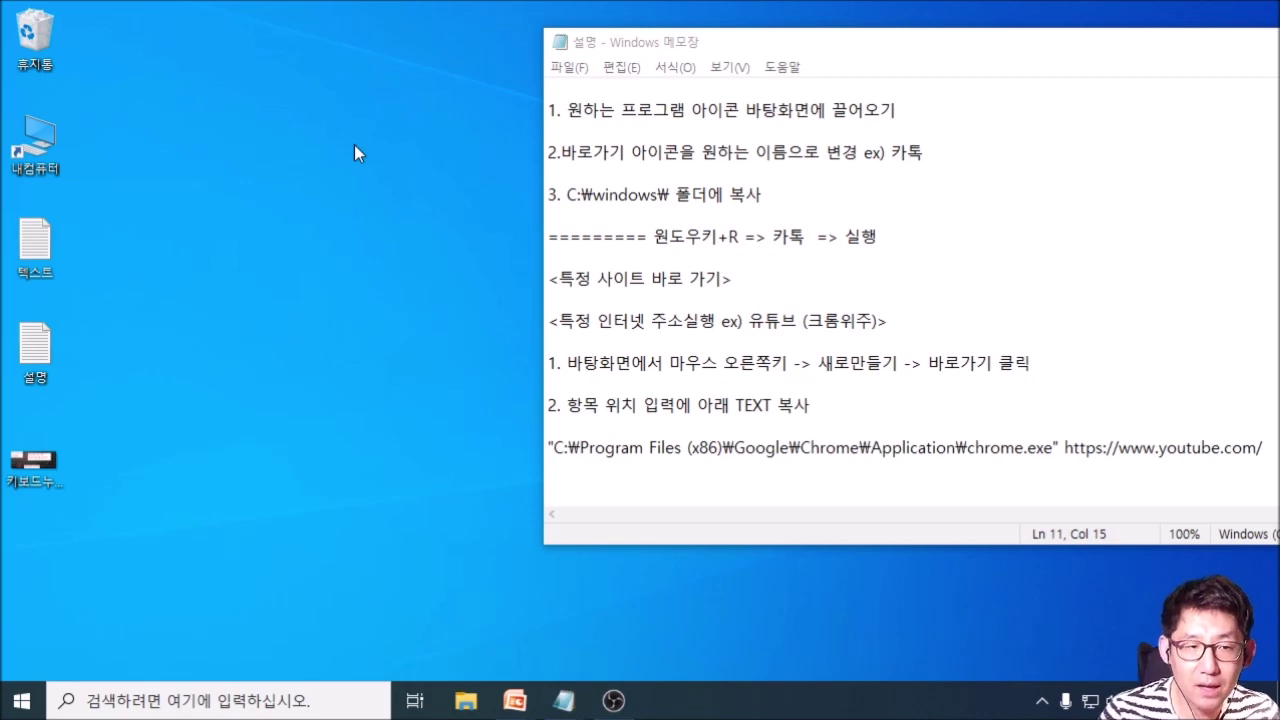
Launch the Control Panel from the Run dialog using the shortcut name 제 and close its window
key(super+r)
text(제)
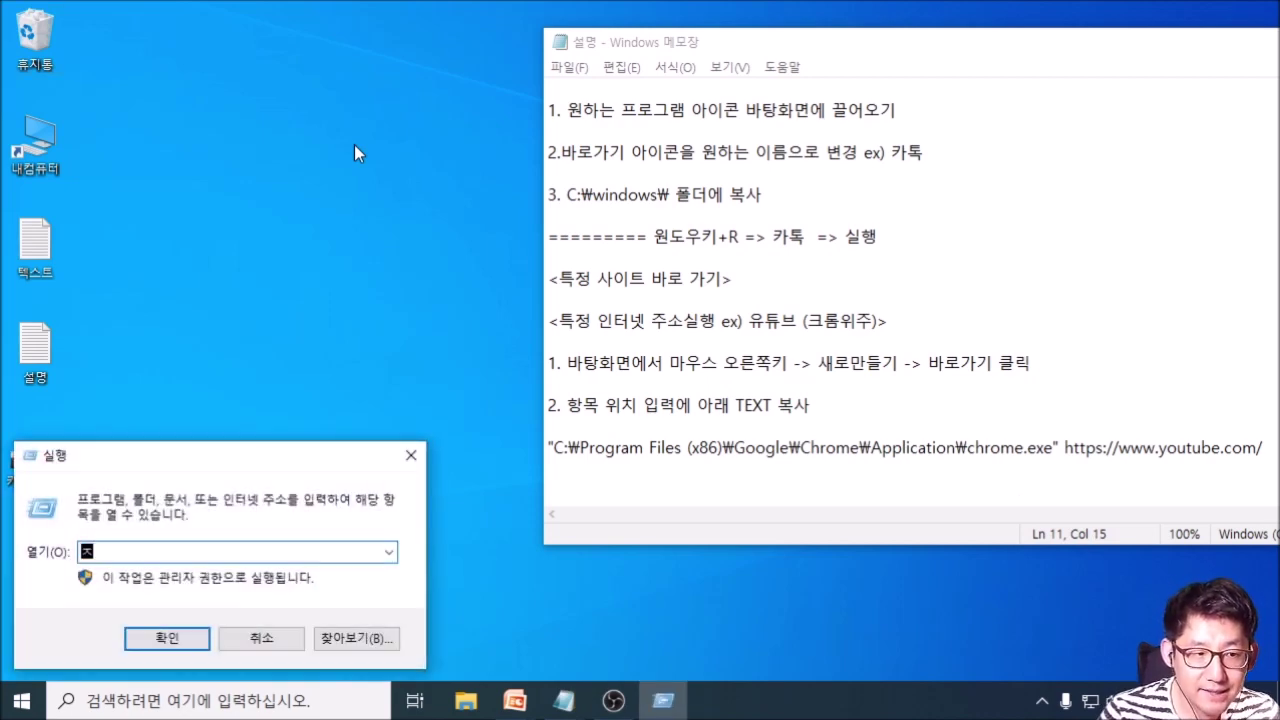
key(Return)
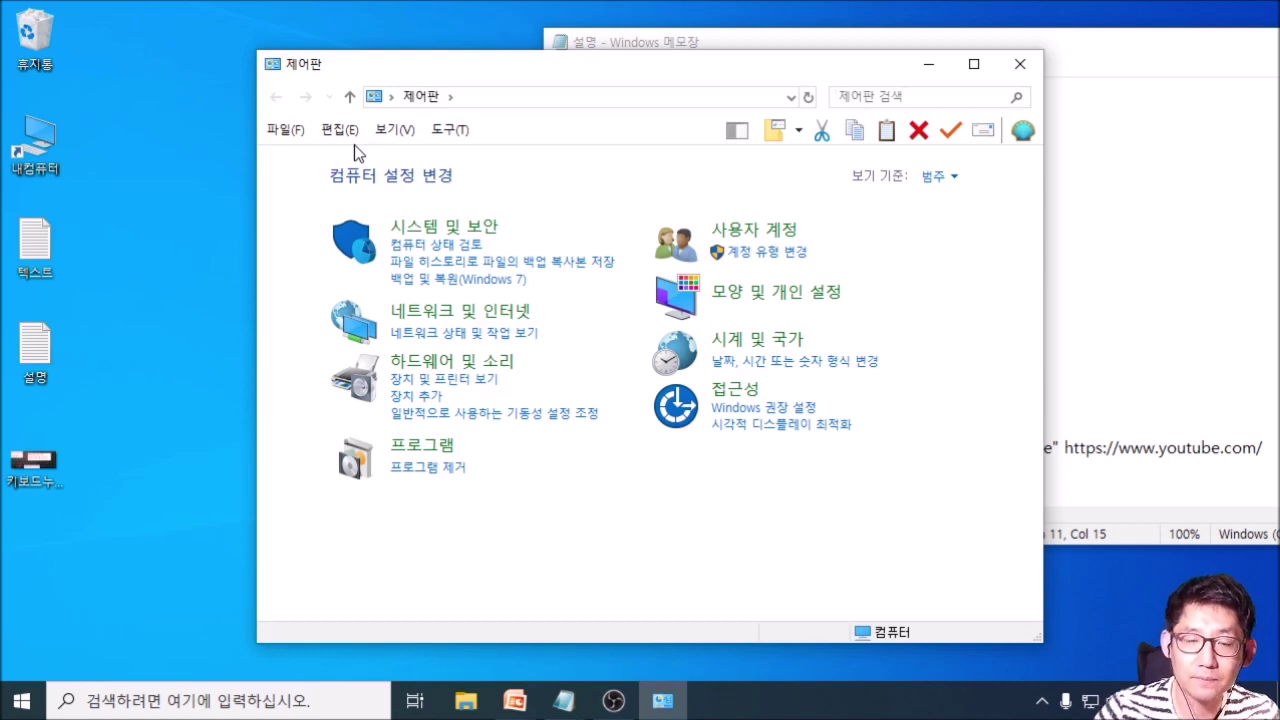
key(alt+F4)
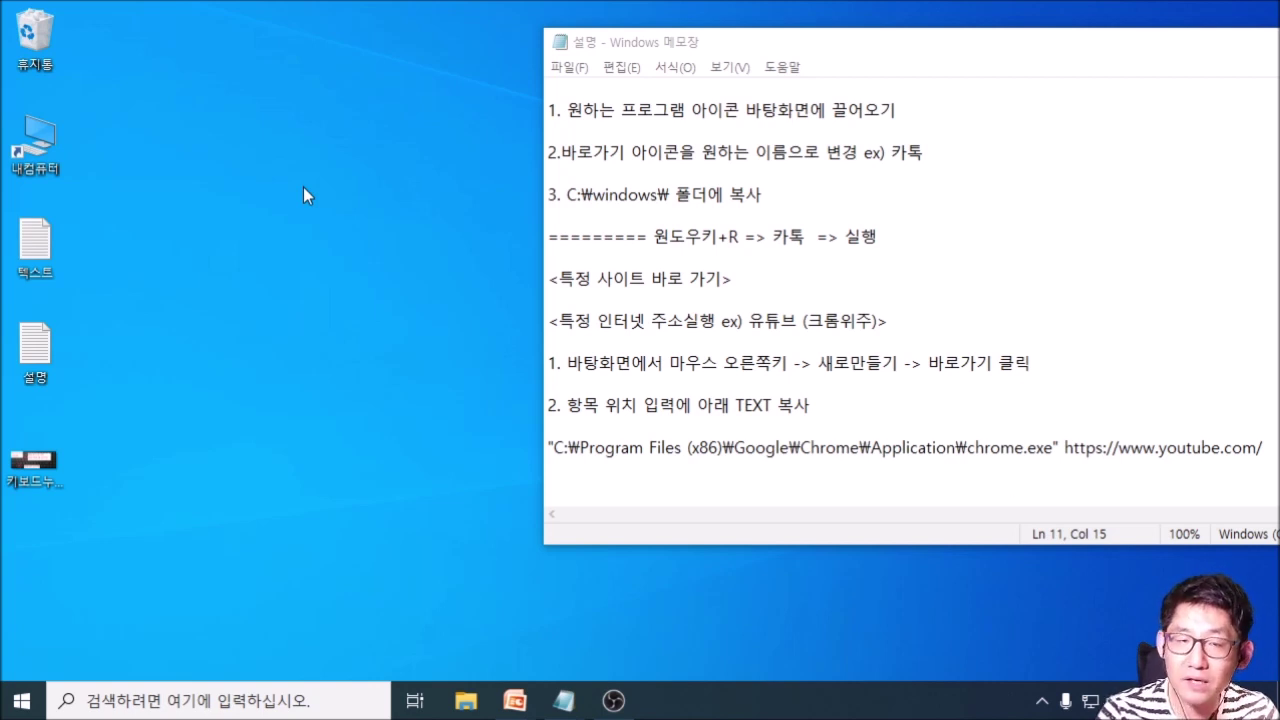
drag(548, 270, 666, 278)
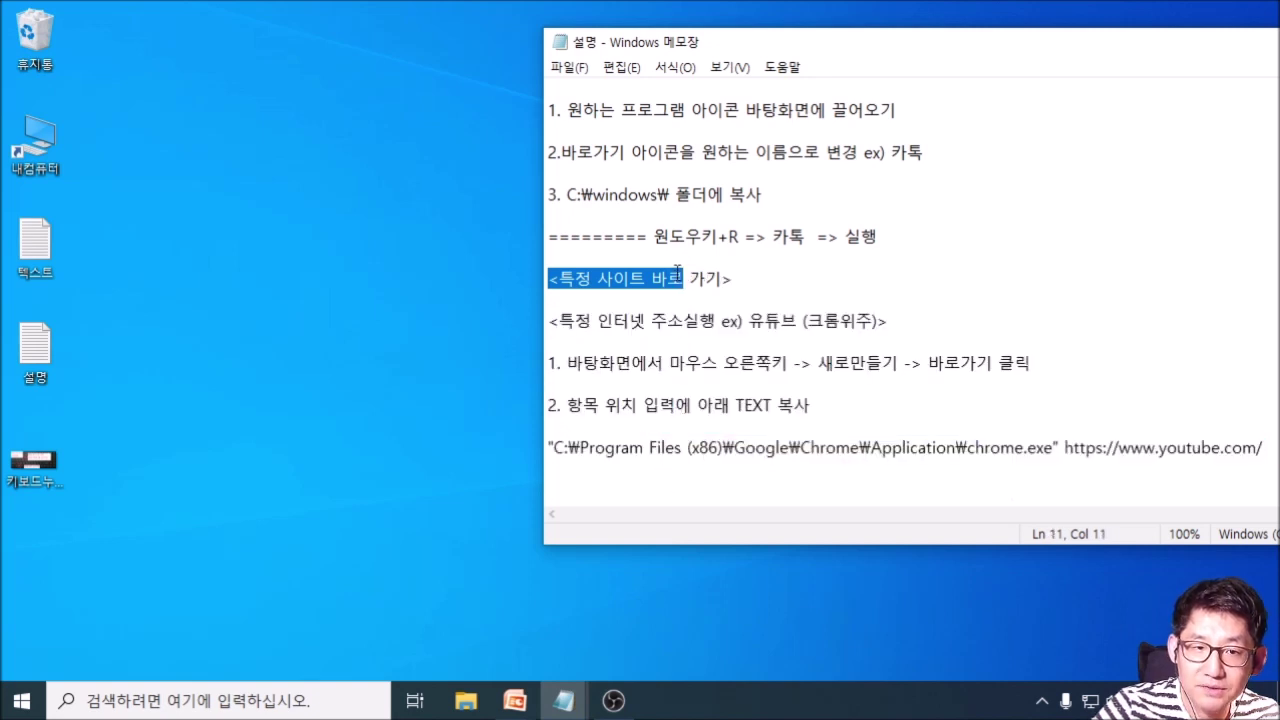
click(676, 258)
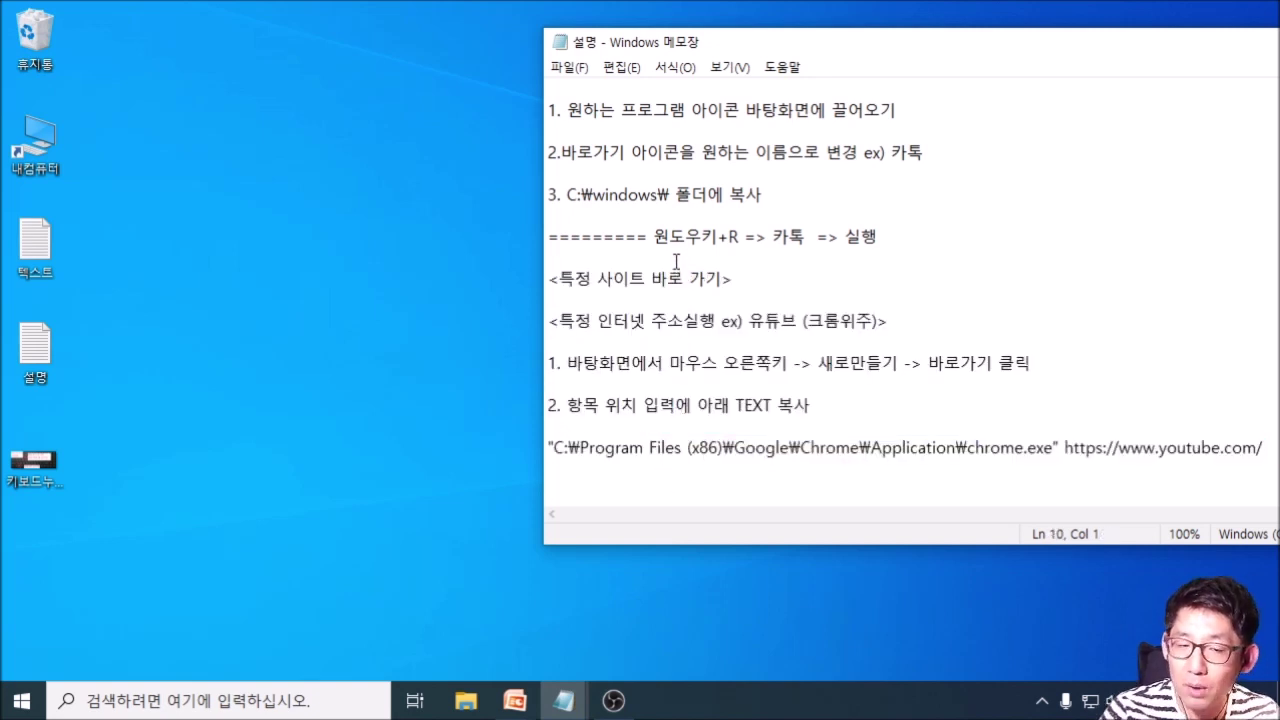
drag(1262, 447, 803, 448)
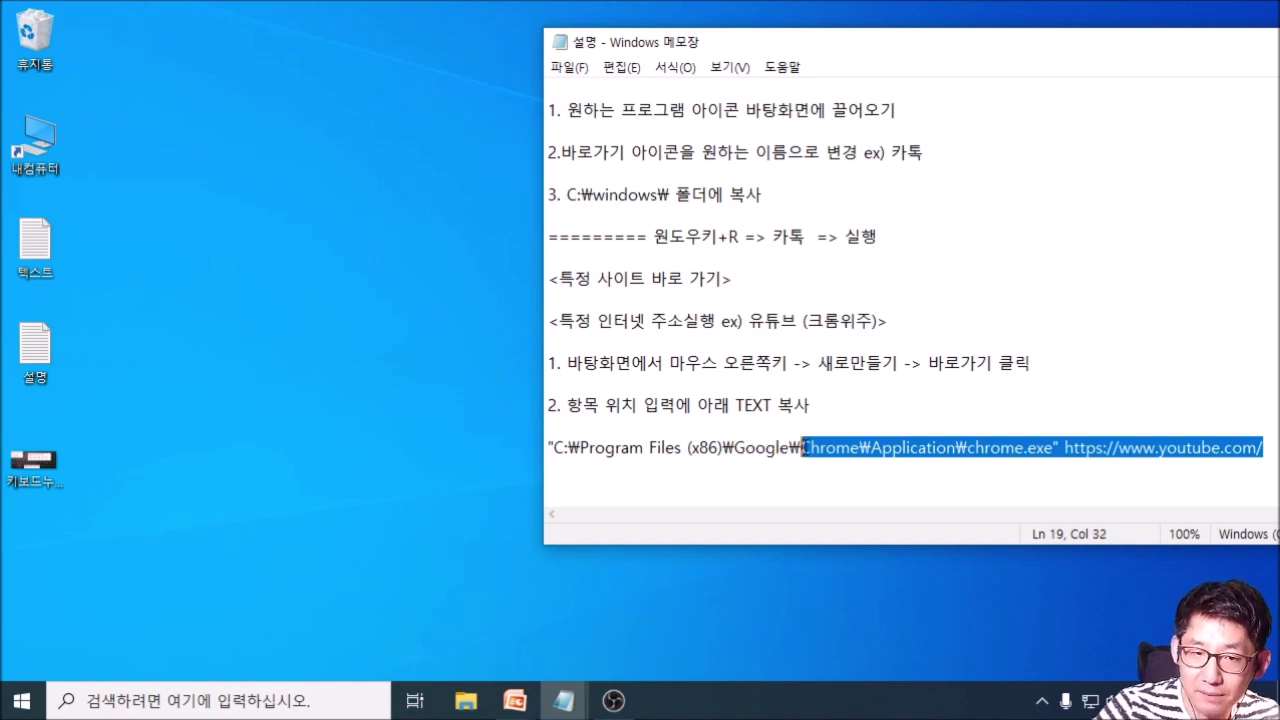
click(593, 262)
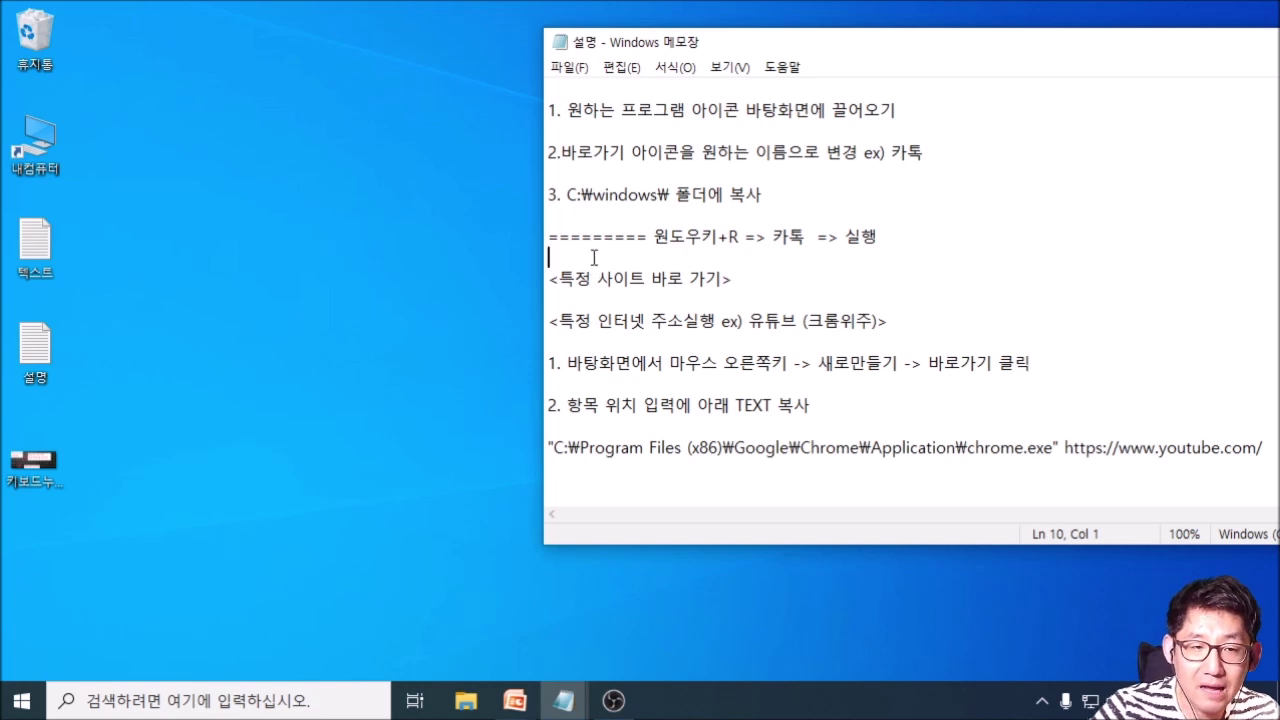
click(420, 232)
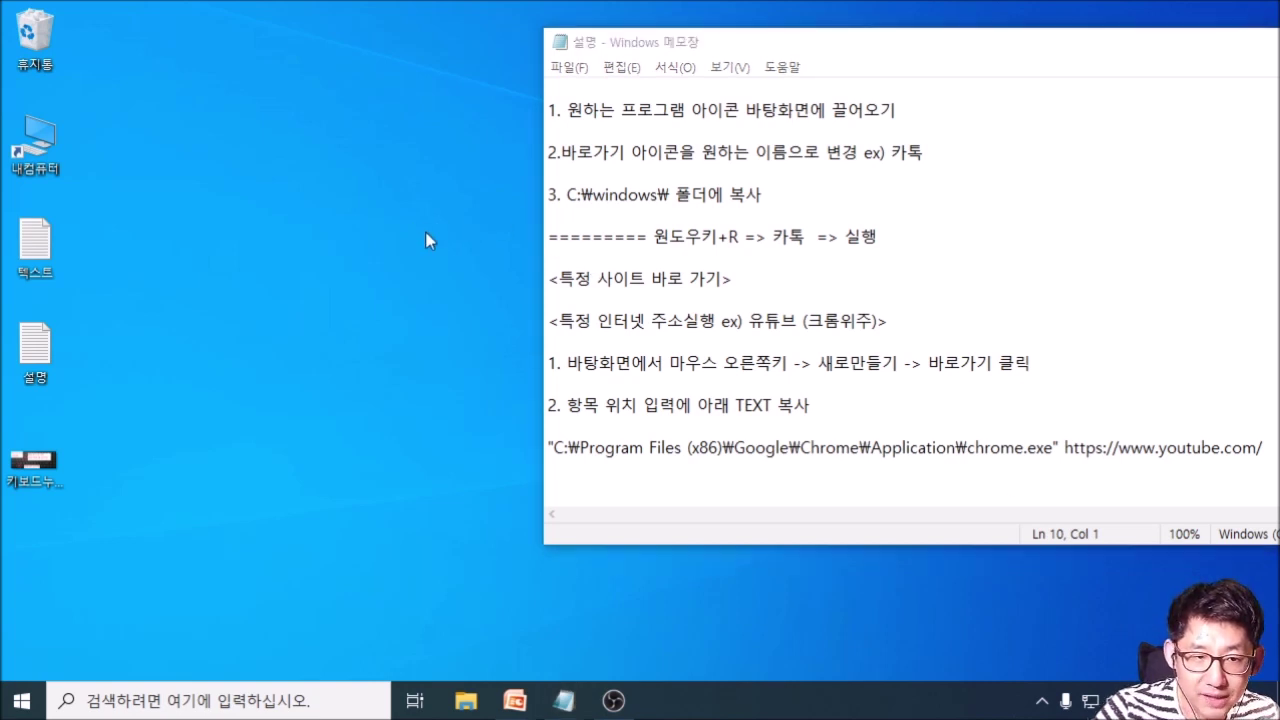
right_click(426, 233)
mouse_move(515, 498)
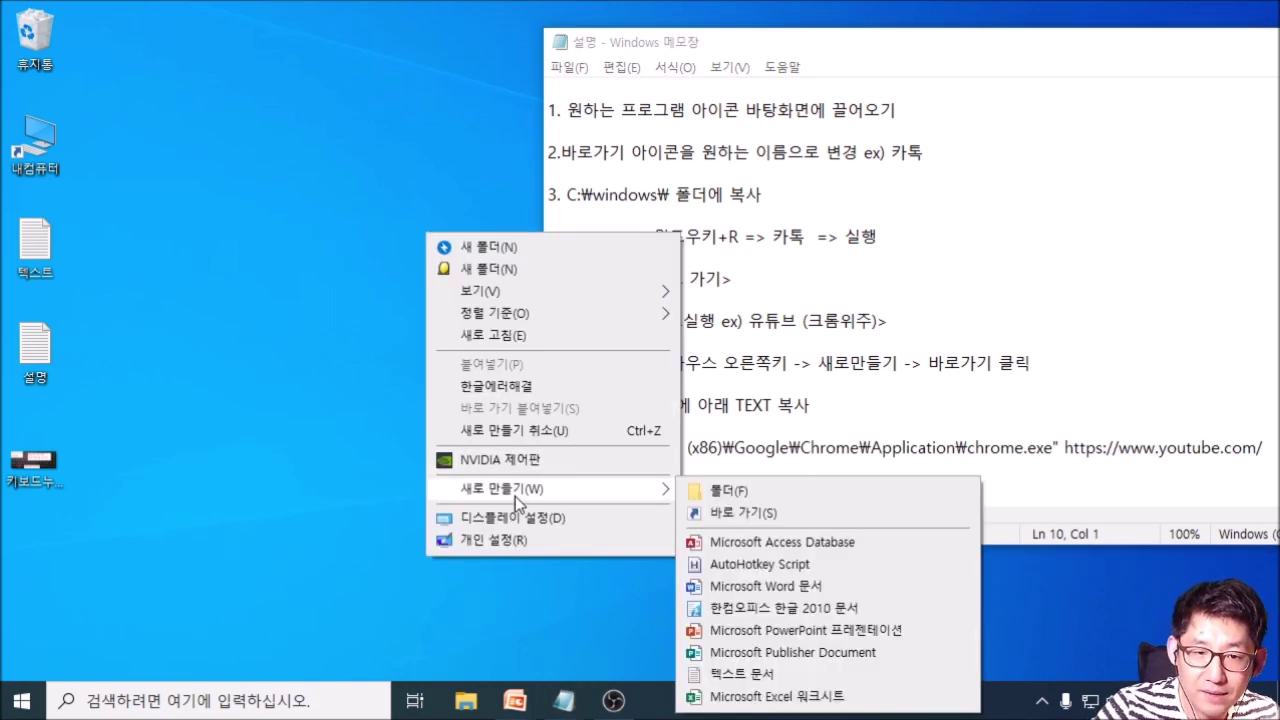
click(785, 516)
drag(586, 147, 261, 96)
click(686, 451)
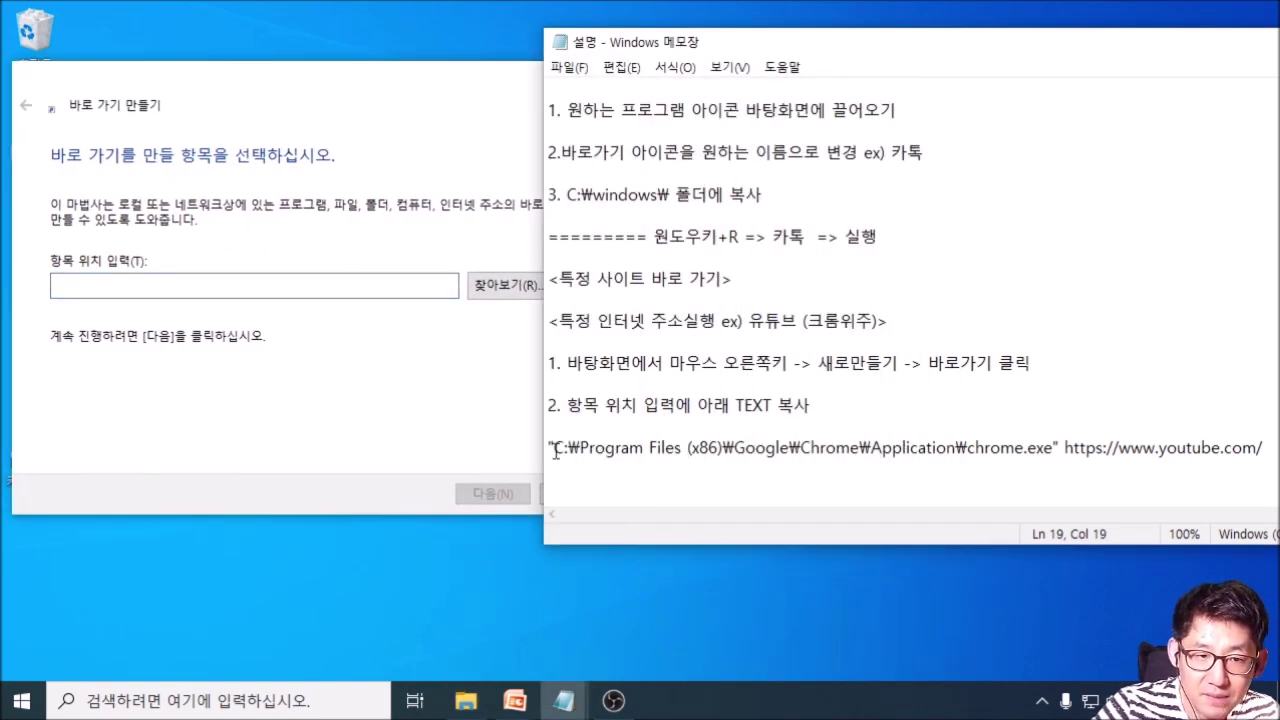
drag(549, 449, 1263, 440)
key(ctrl+c)
click(177, 284)
key(ctrl+v)
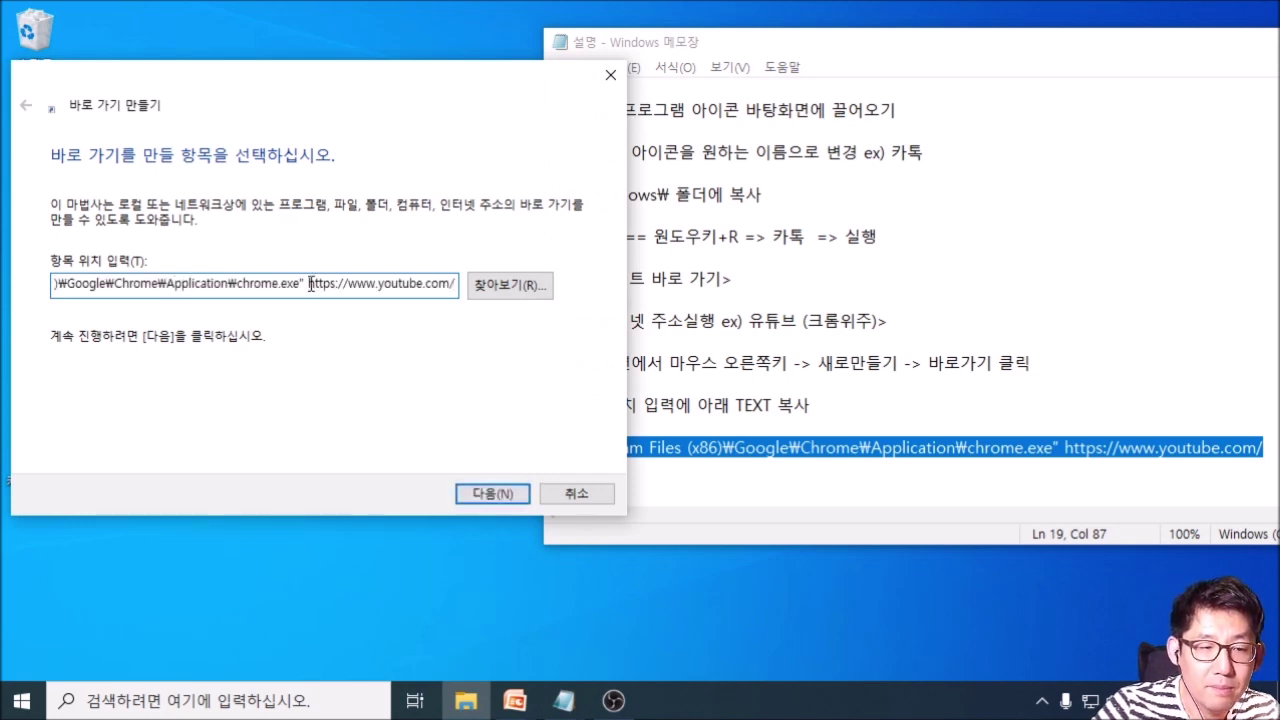
drag(309, 284, 456, 285)
click(449, 284)
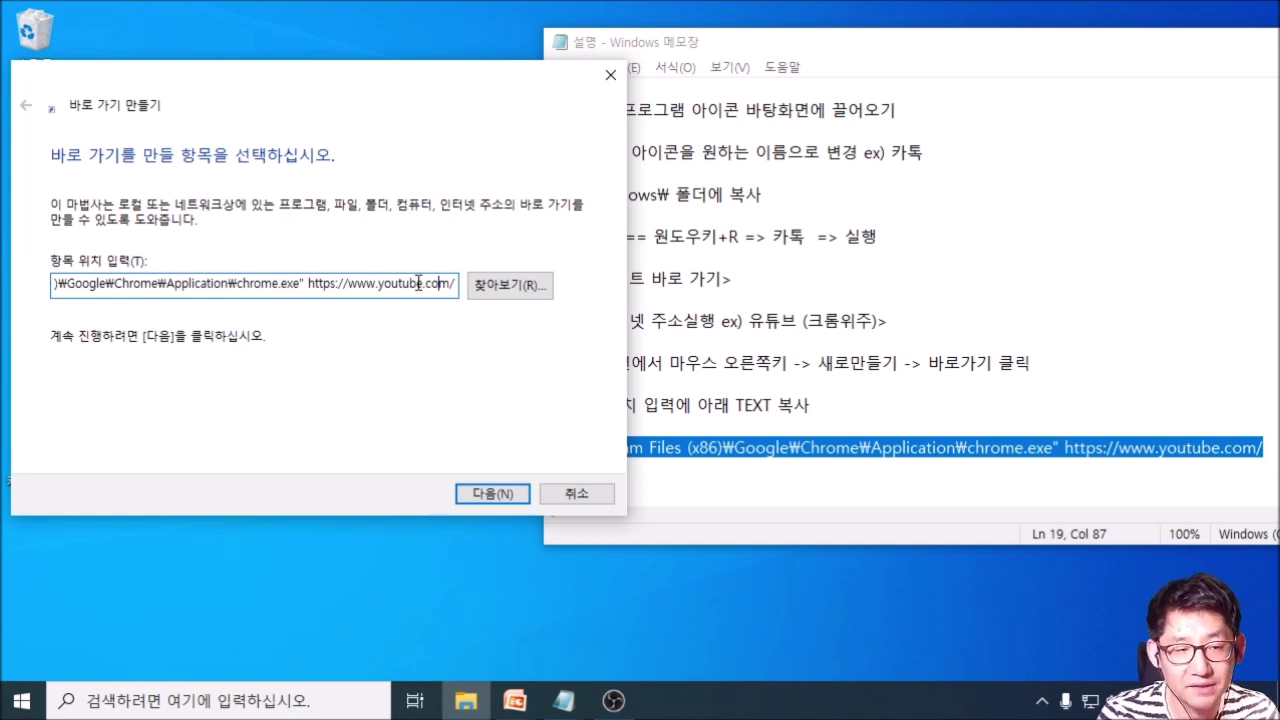
Name the YouTube shortcut 인터넷, finish creating it, and place its icon in the open area near the desktop's existing icons
click(496, 494)
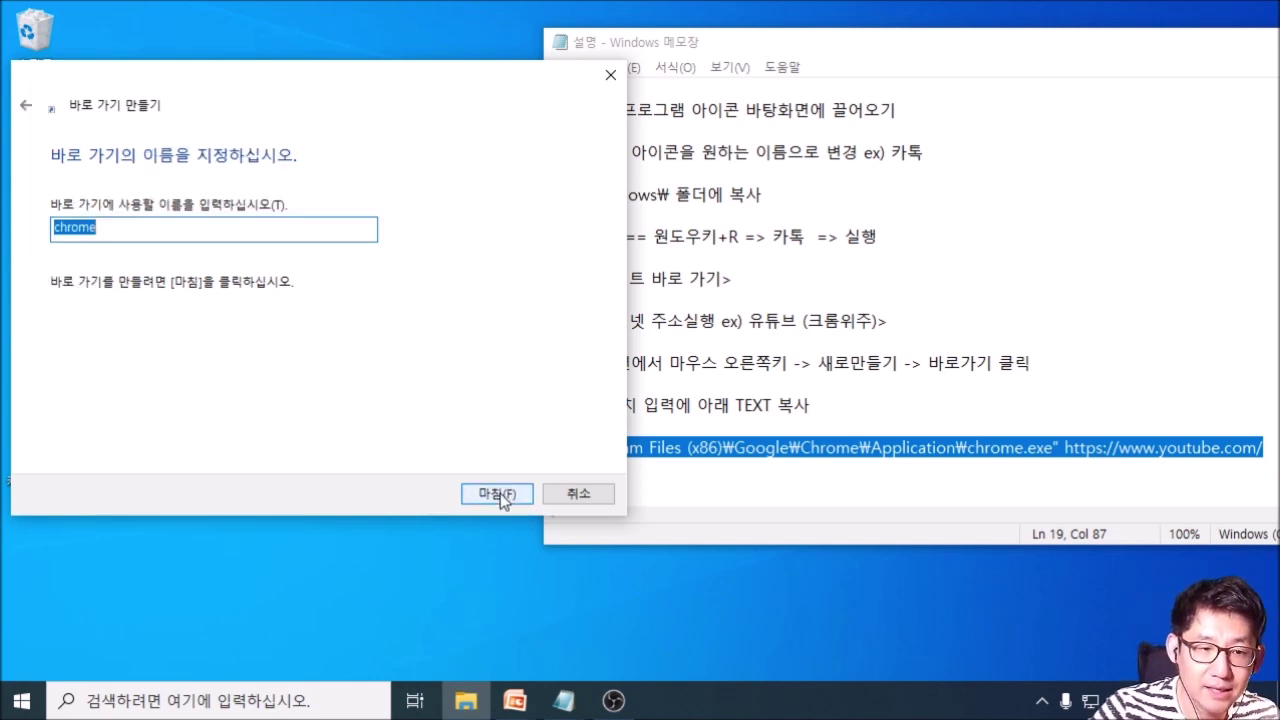
click(177, 233)
drag(177, 233, 41, 233)
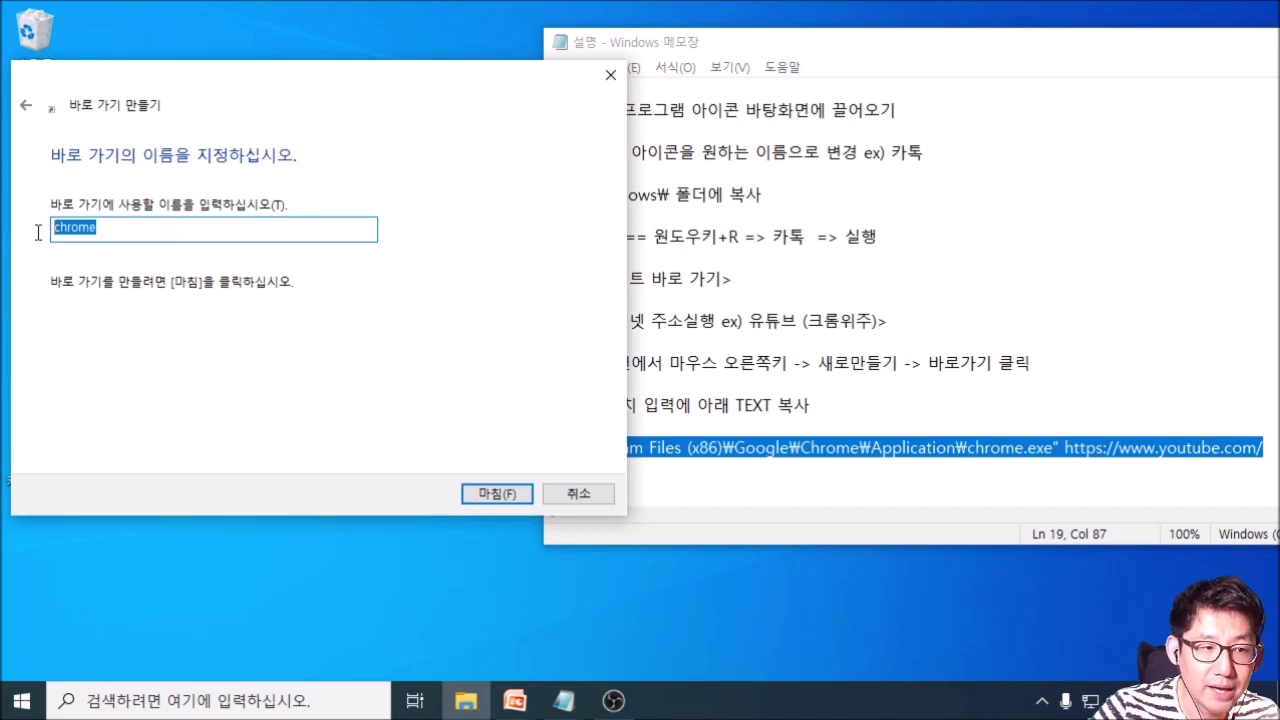
text(인터넷)
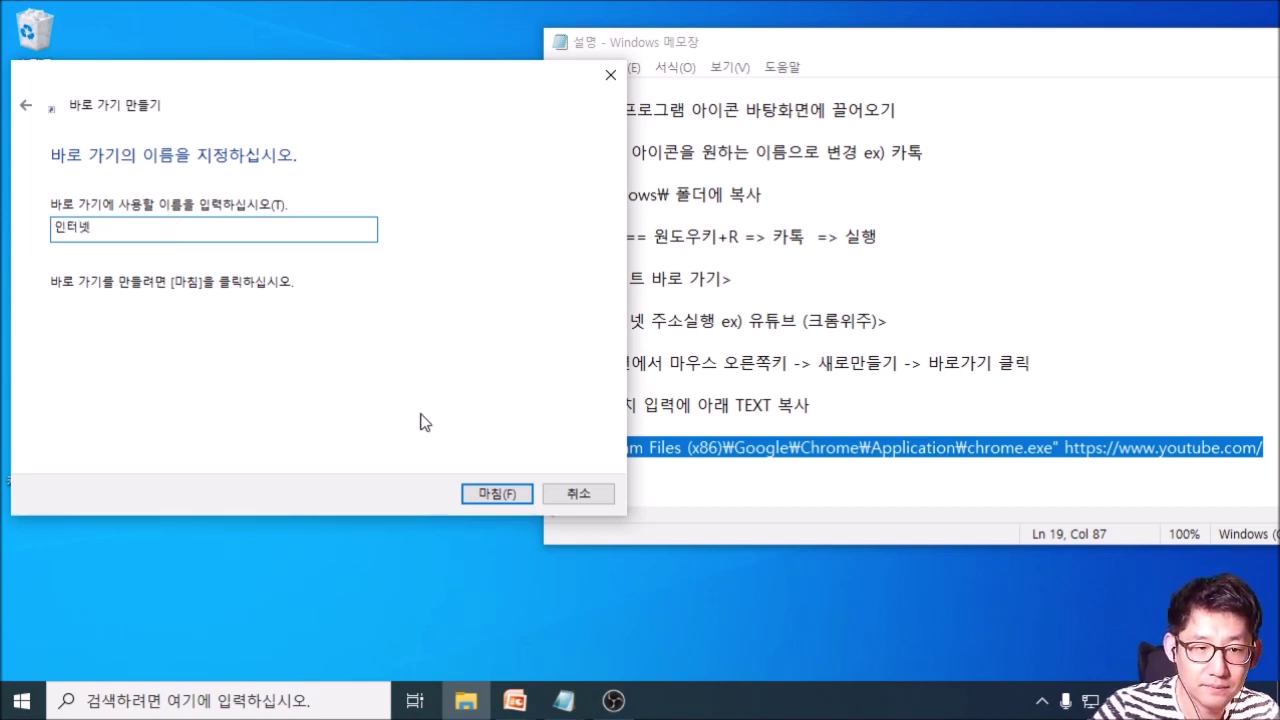
click(492, 492)
drag(488, 250, 222, 137)
drag(255, 192, 370, 252)
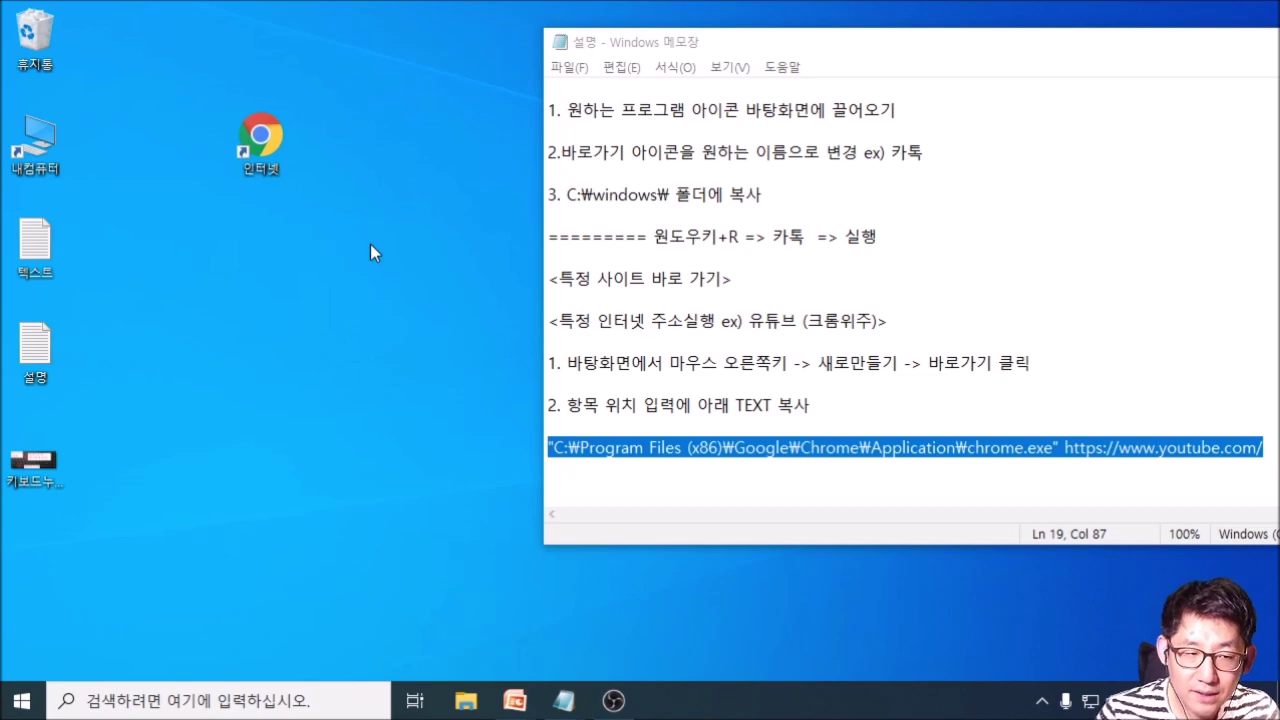
Open c:windows through the Run dialog, move the 인터넷 shortcut from the desktop into it, and close the folder
key(super+r)
text(c:win)
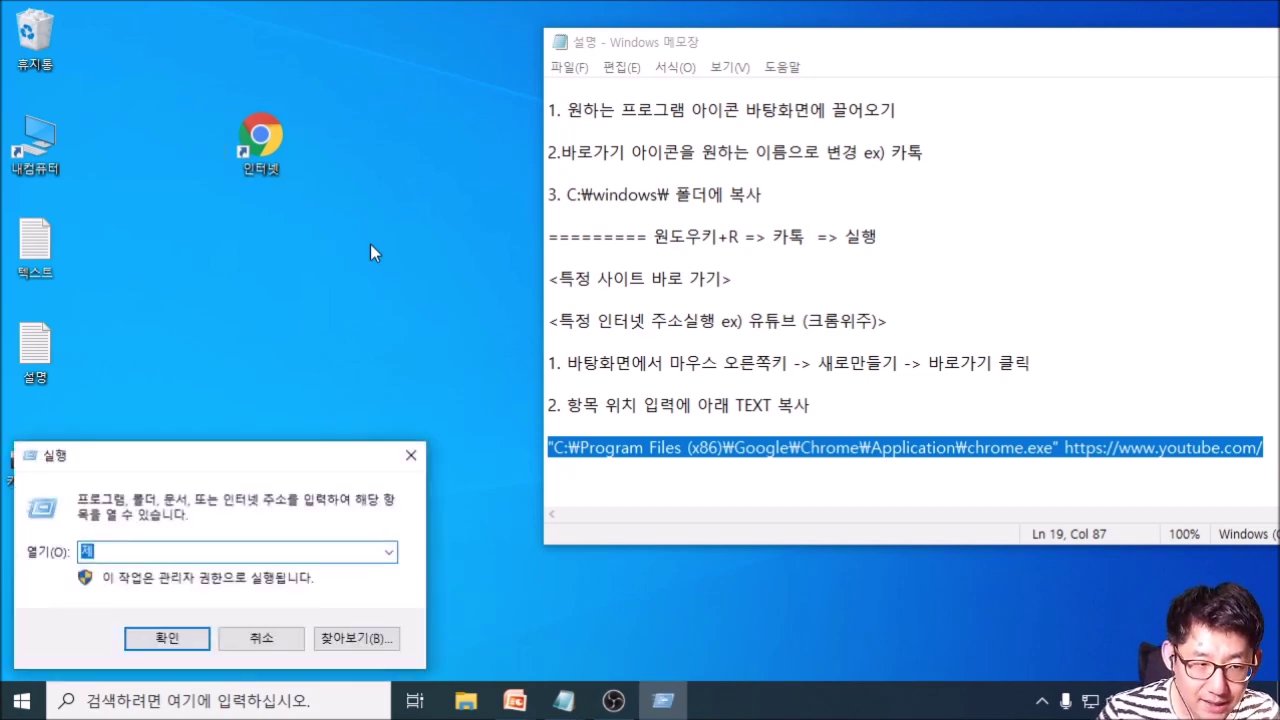
text(dows)
key(Return)
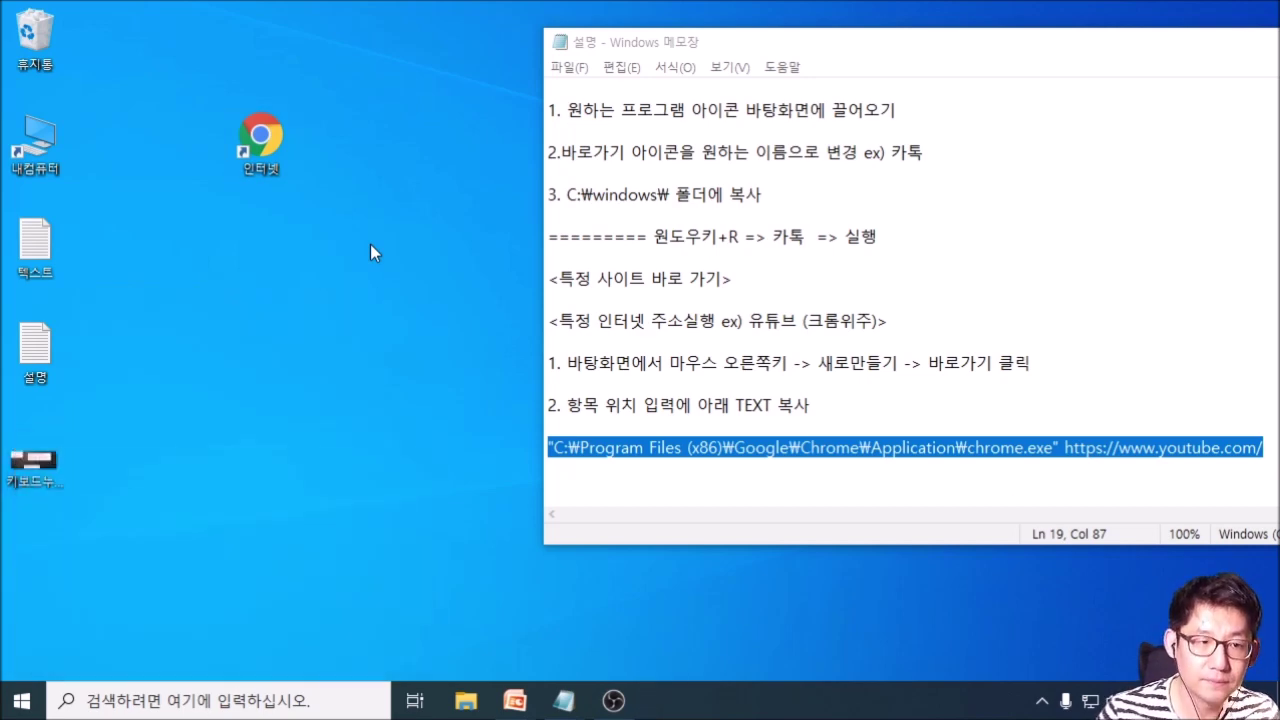
drag(260, 140, 1078, 337)
click(692, 230)
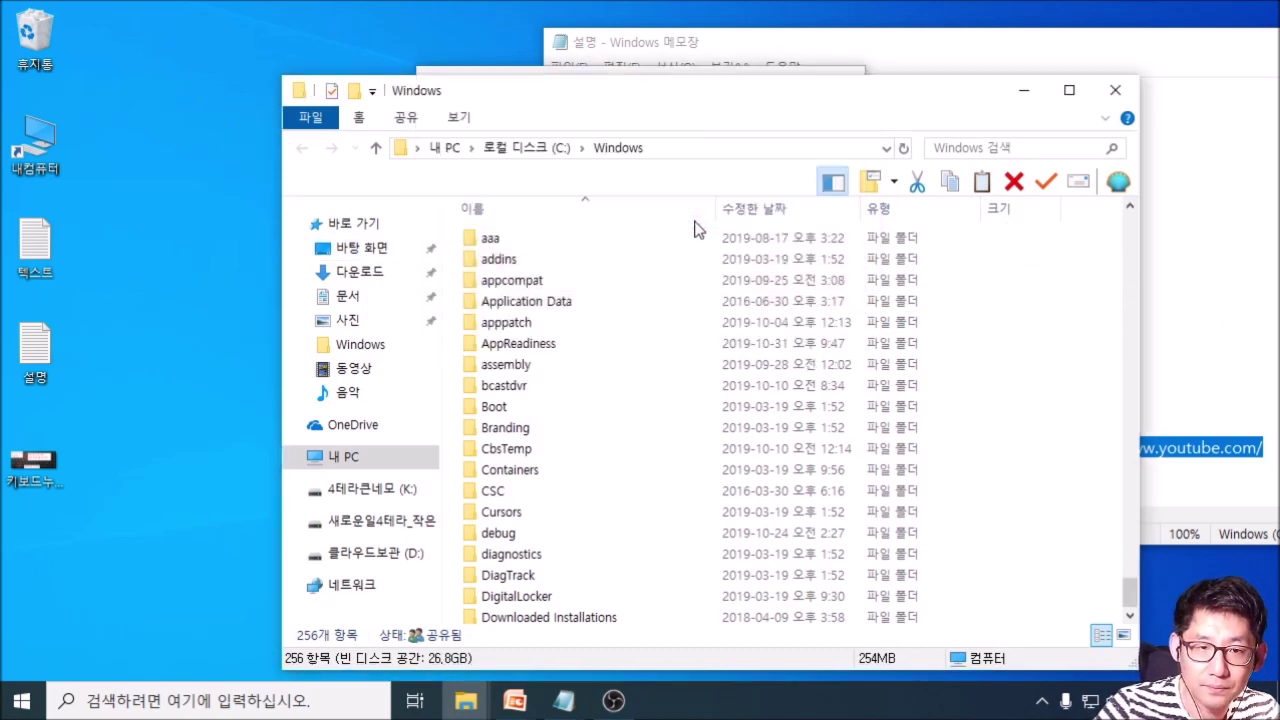
click(1115, 90)
click(374, 147)
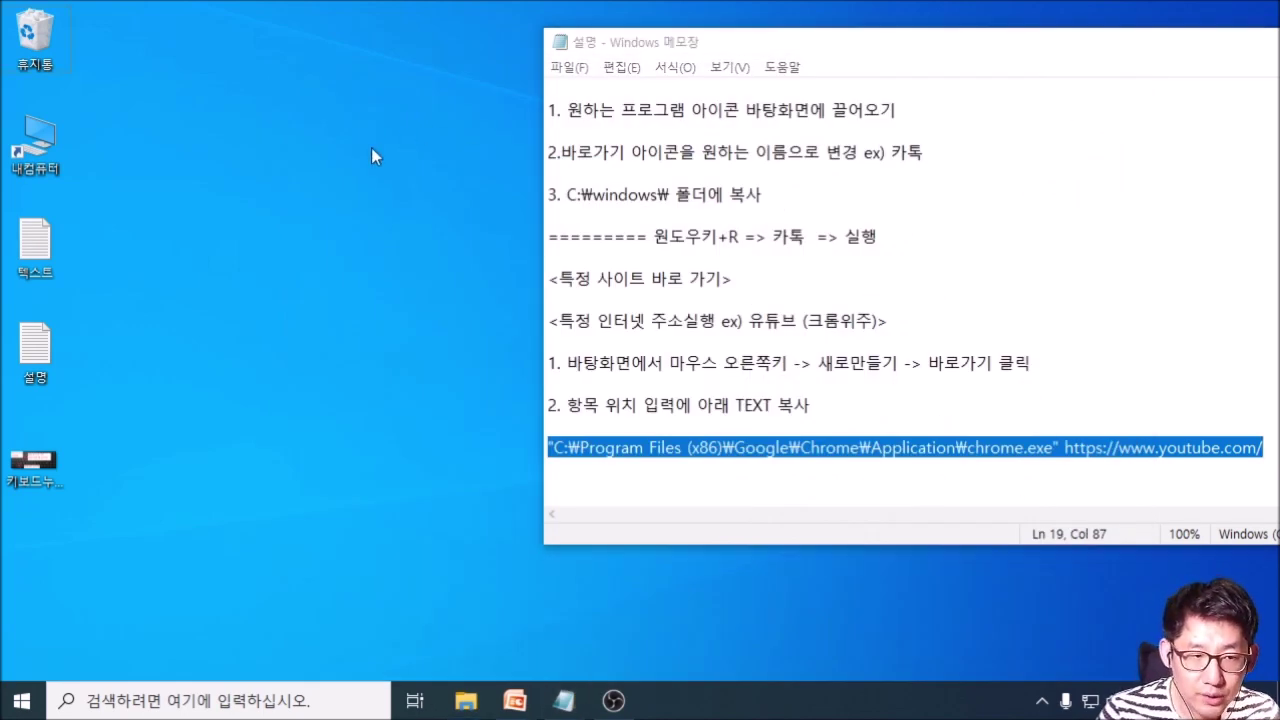
Launch YouTube from the Run dialog using the shortcut name 인터넷 and close the browser window
key(super+r)
text(인터넷)
key(Return)
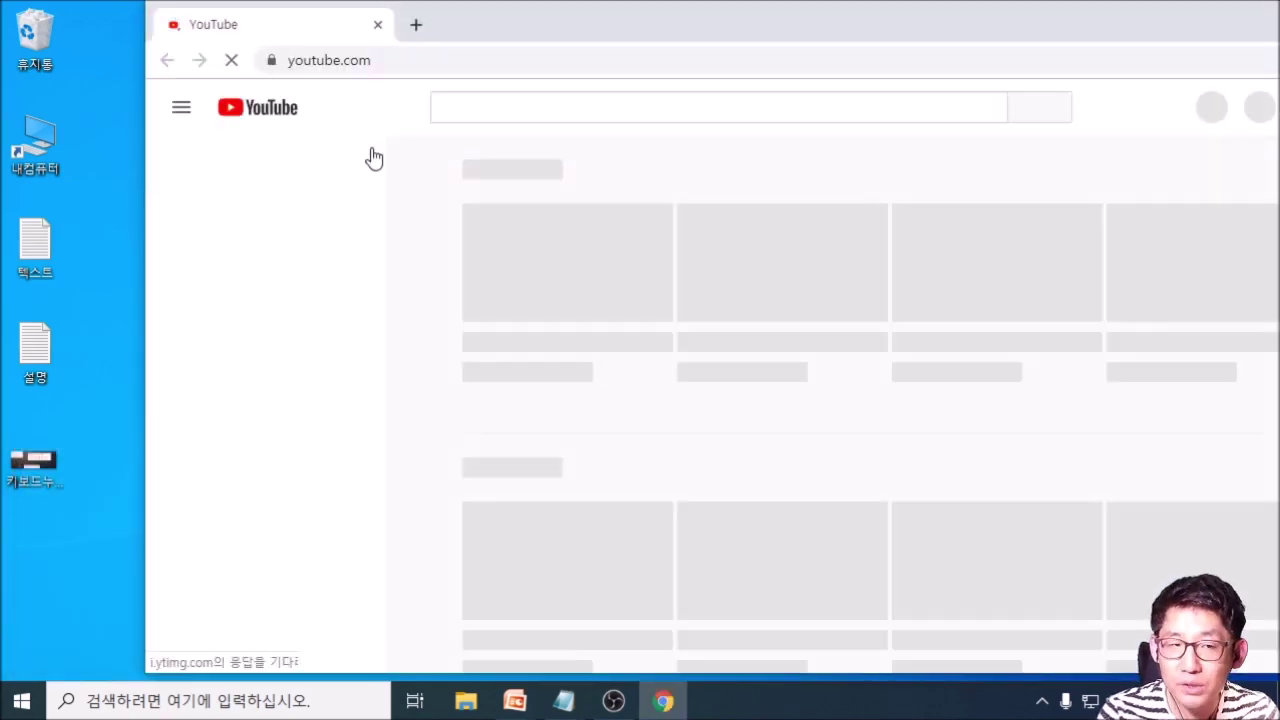
key(alt+F4)
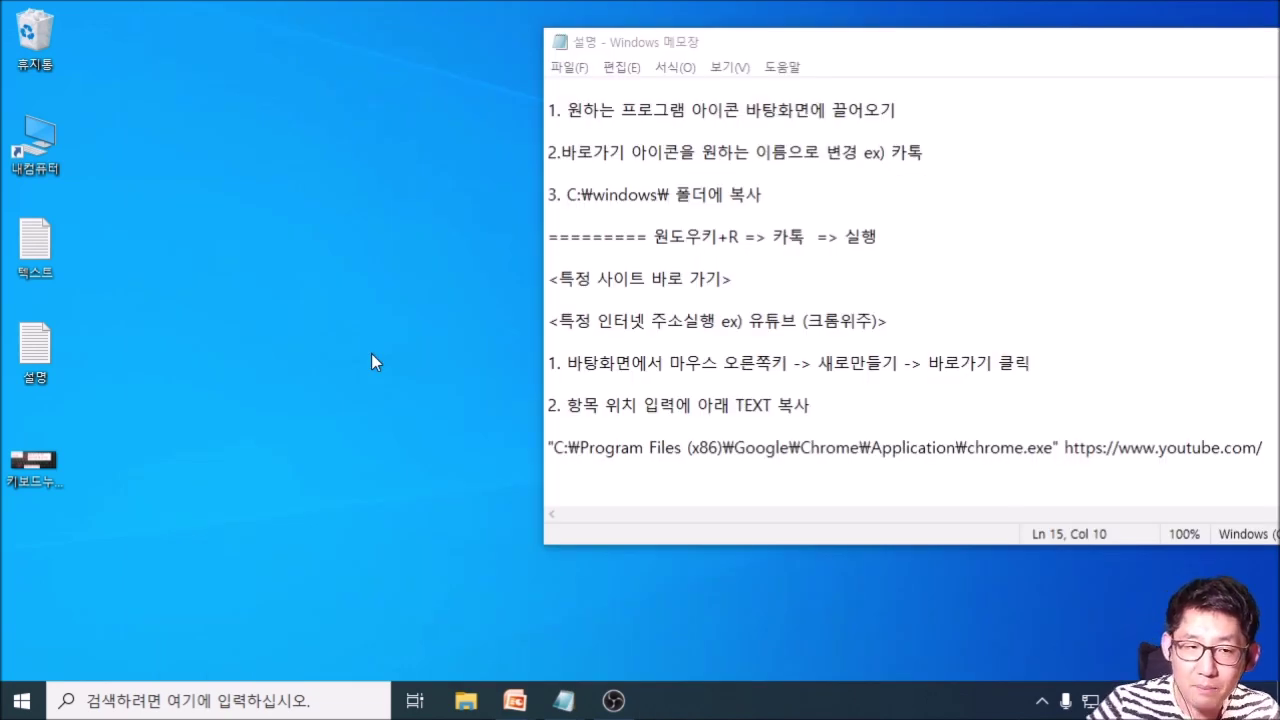
right_click(348, 203)
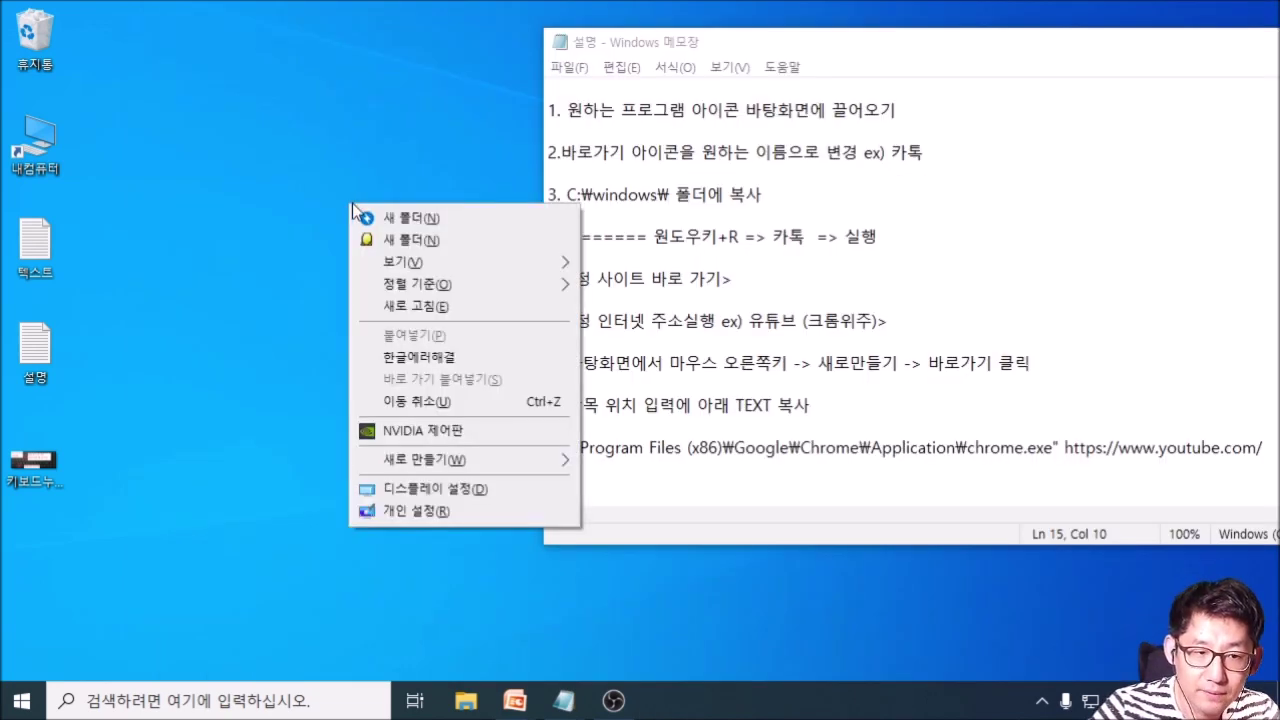
mouse_move(486, 460)
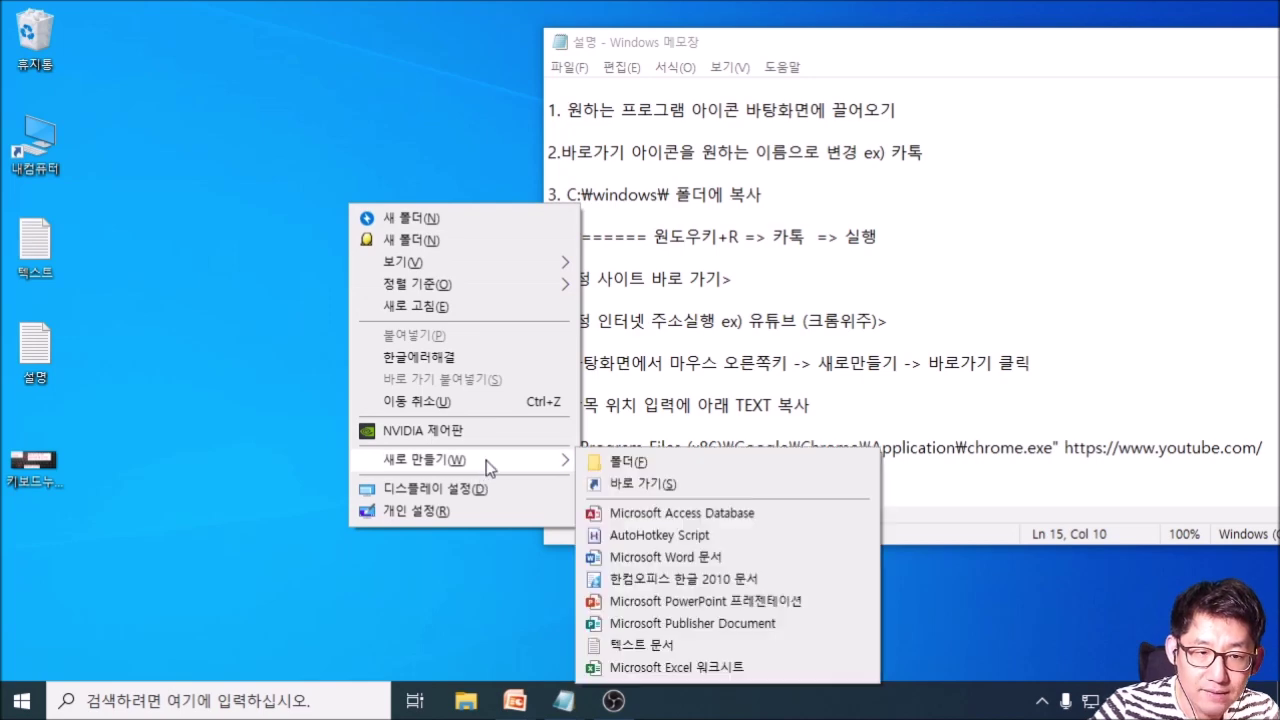
click(636, 487)
drag(722, 134, 386, 130)
click(750, 448)
key(Home)
key(shift+End)
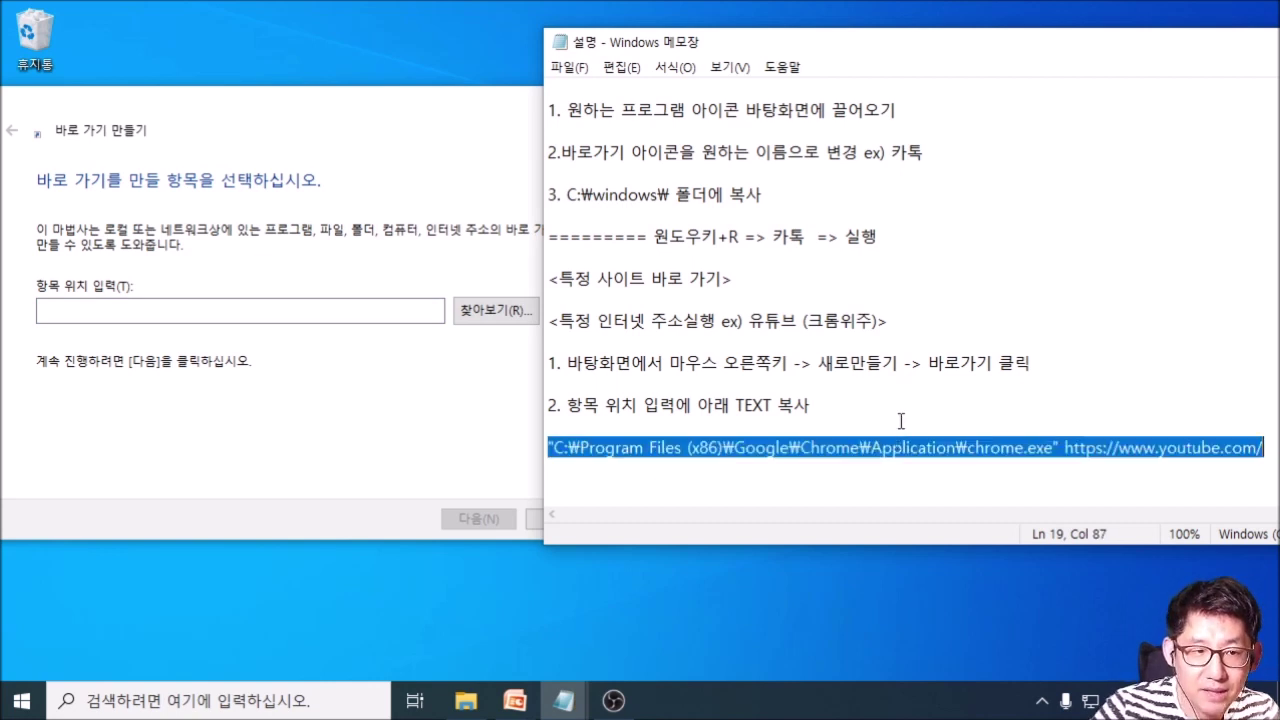
click(340, 311)
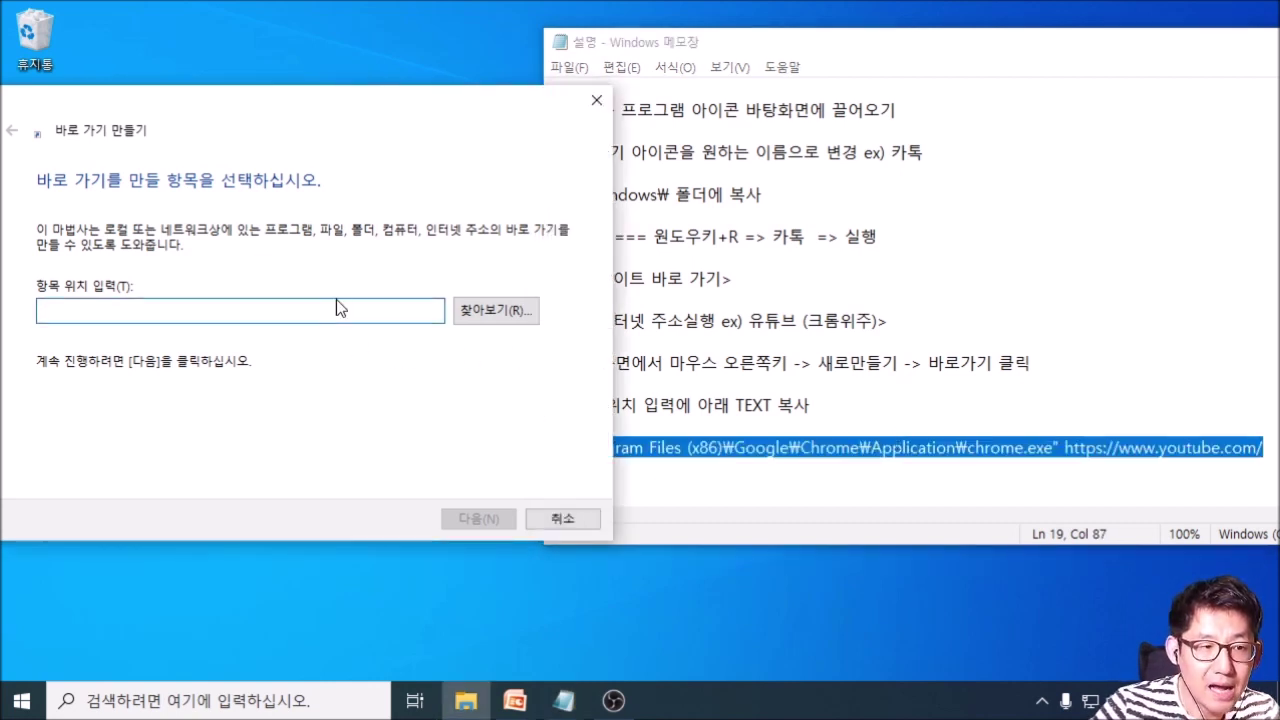
key(ctrl+v)
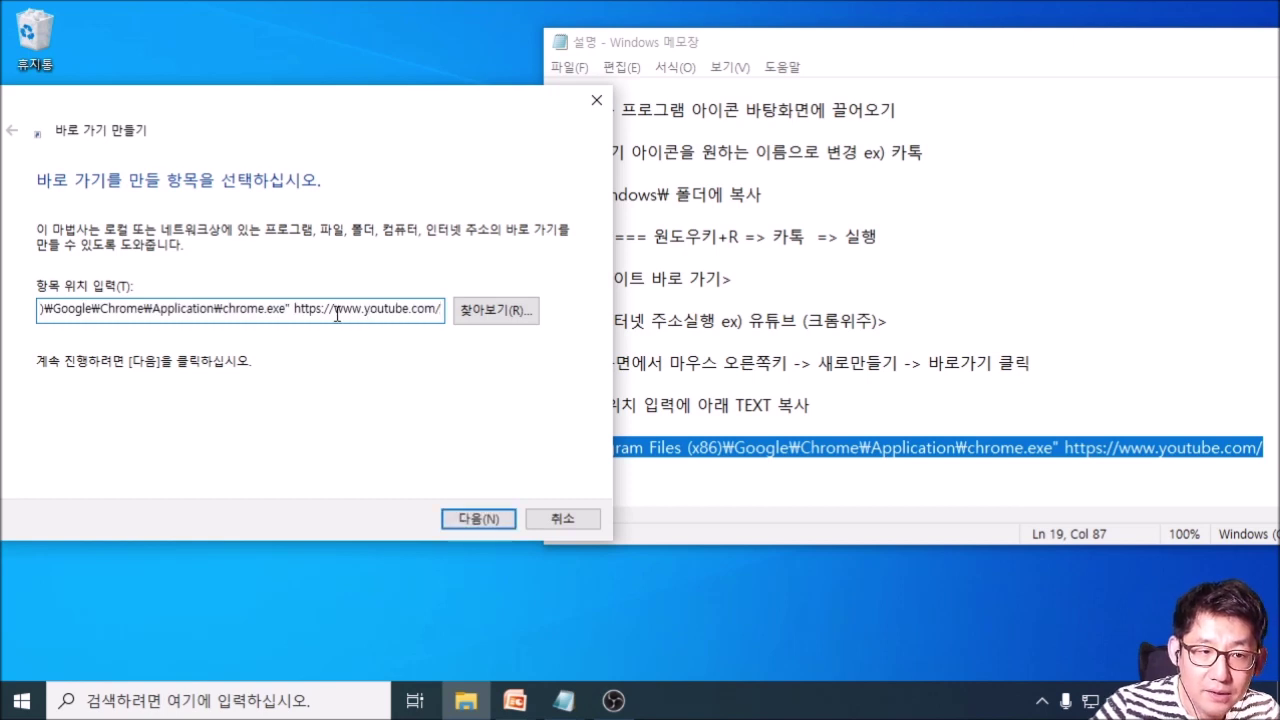
drag(334, 310, 452, 322)
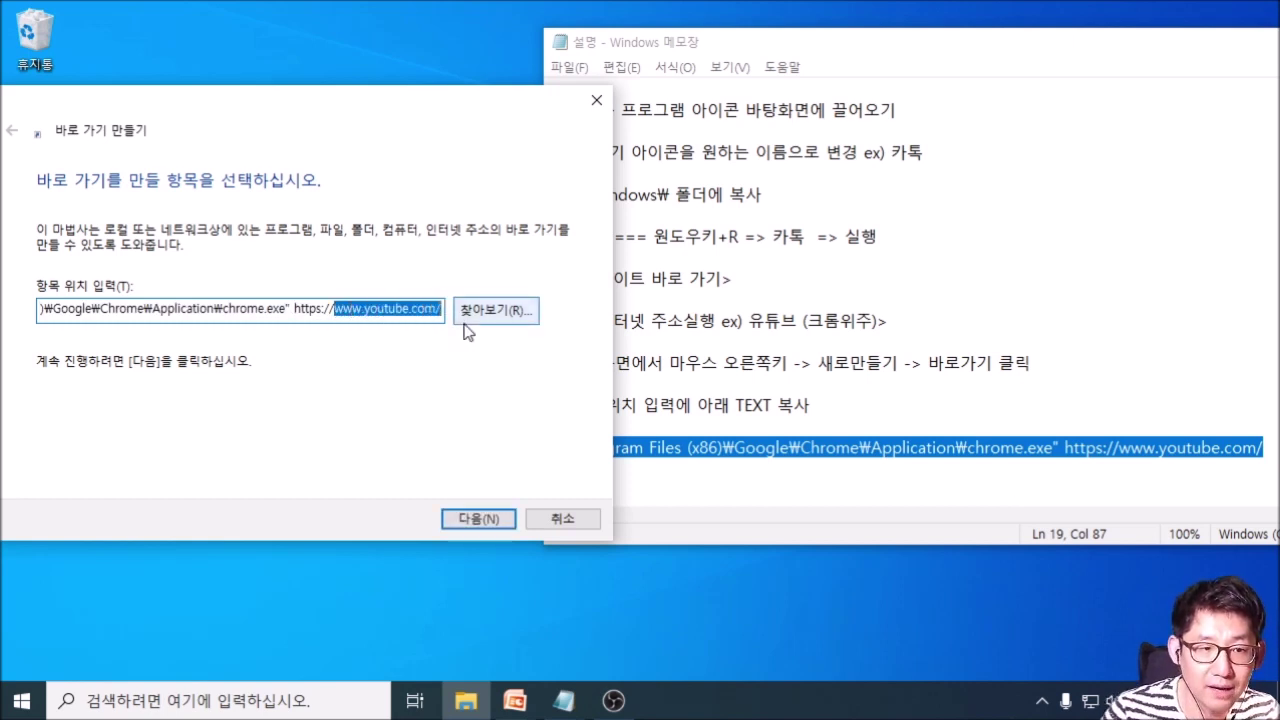
text(www.naver.com)
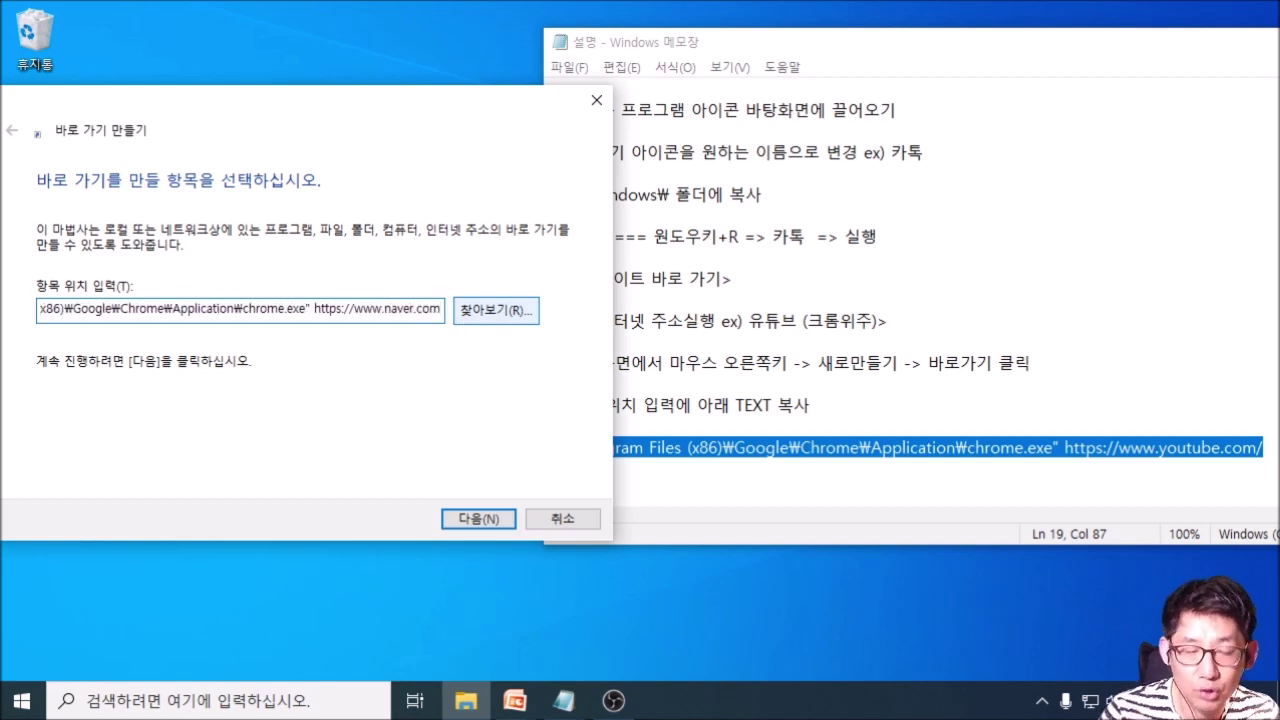
Name the Naver shortcut 네이버 and finish creating it on the desktop
click(462, 530)
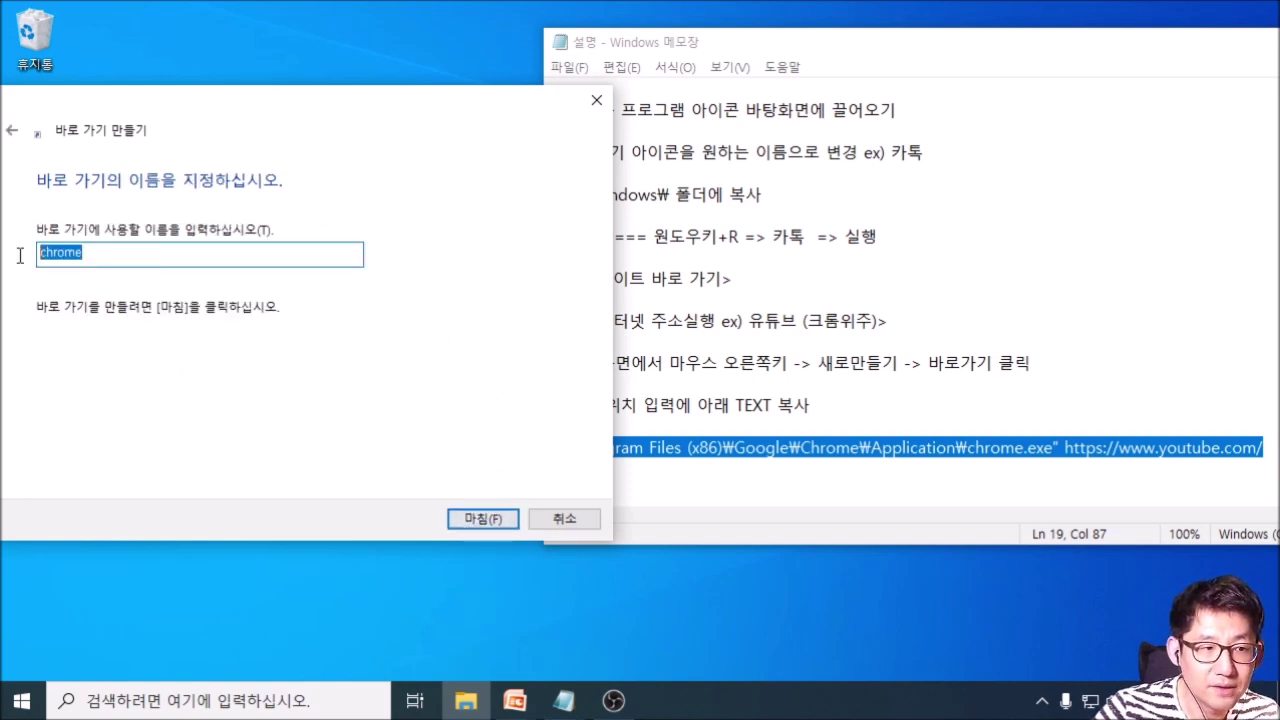
text(네이버)
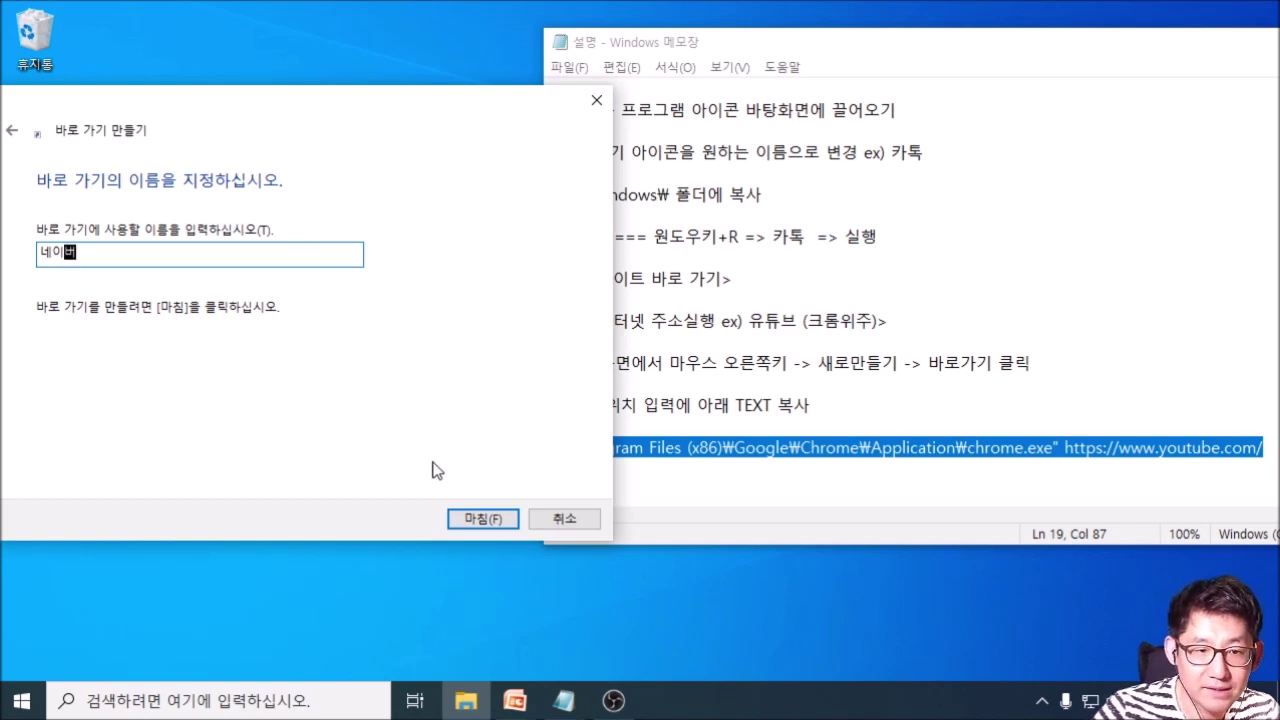
click(477, 520)
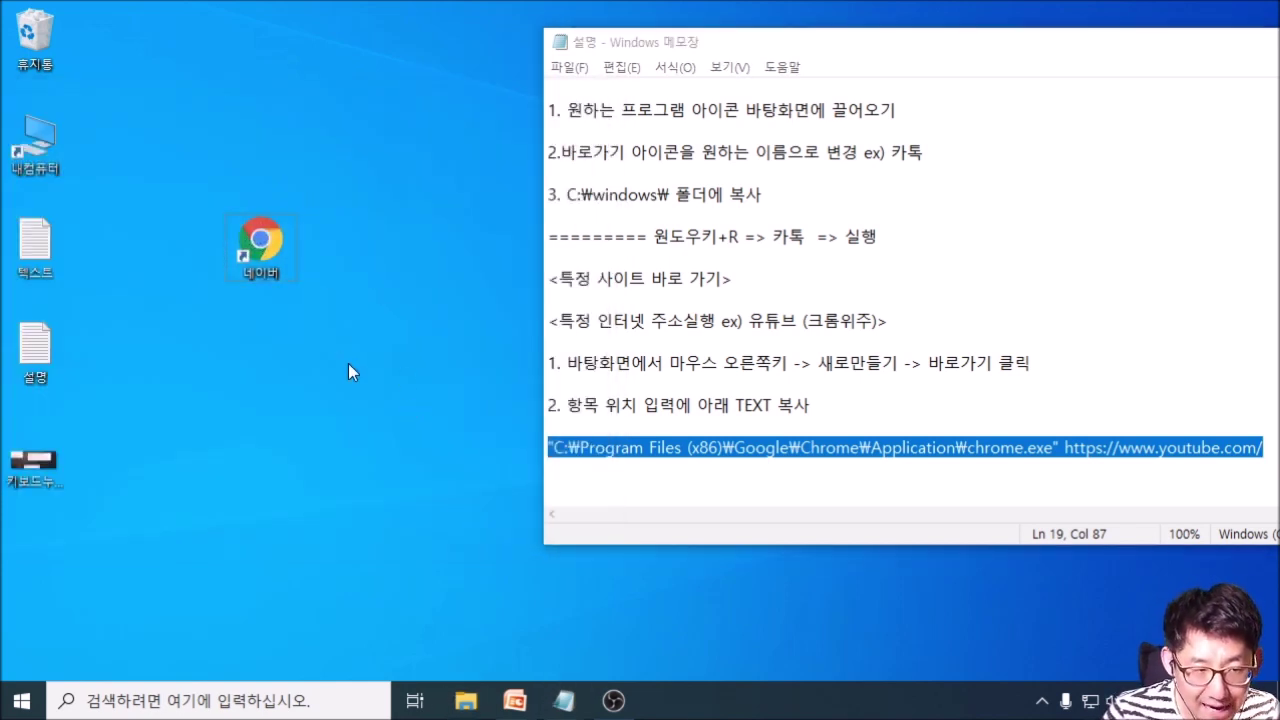
Open c:windows through the Run dialog, move the 네이버 shortcut from the desktop into it, and close the folder
key(super+r)
text(c:)
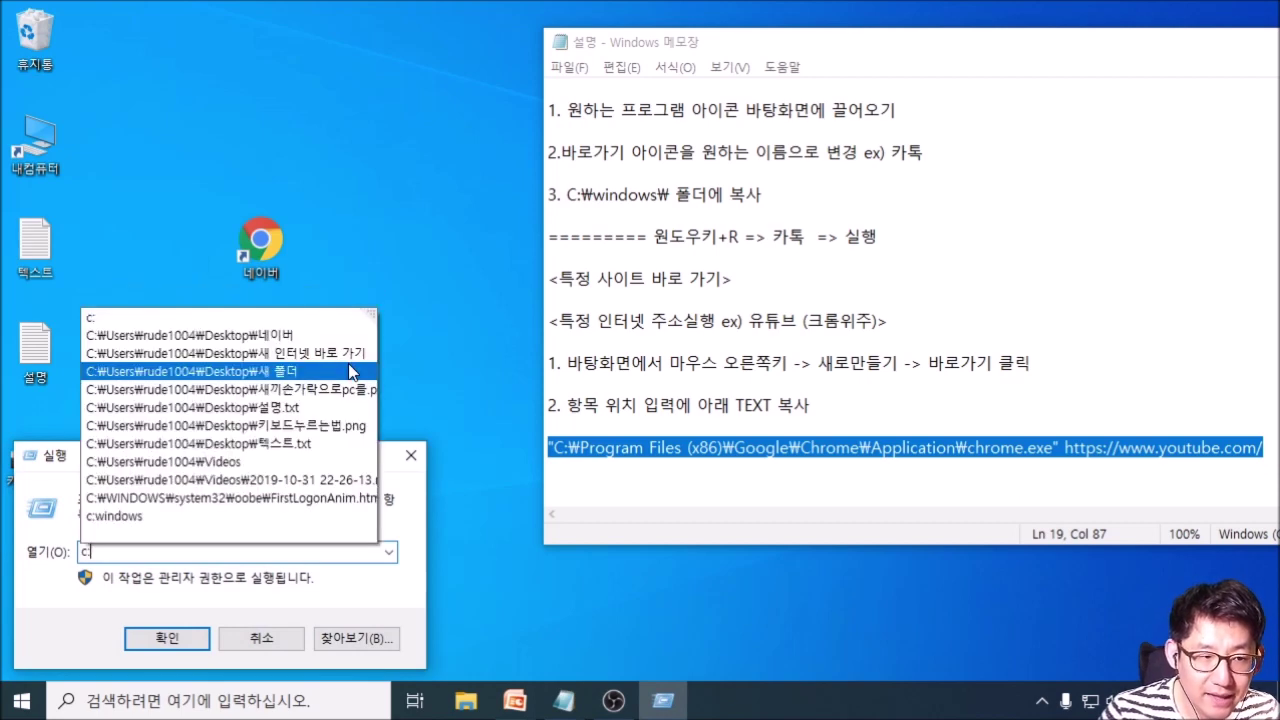
text(\windows)
key(Return)
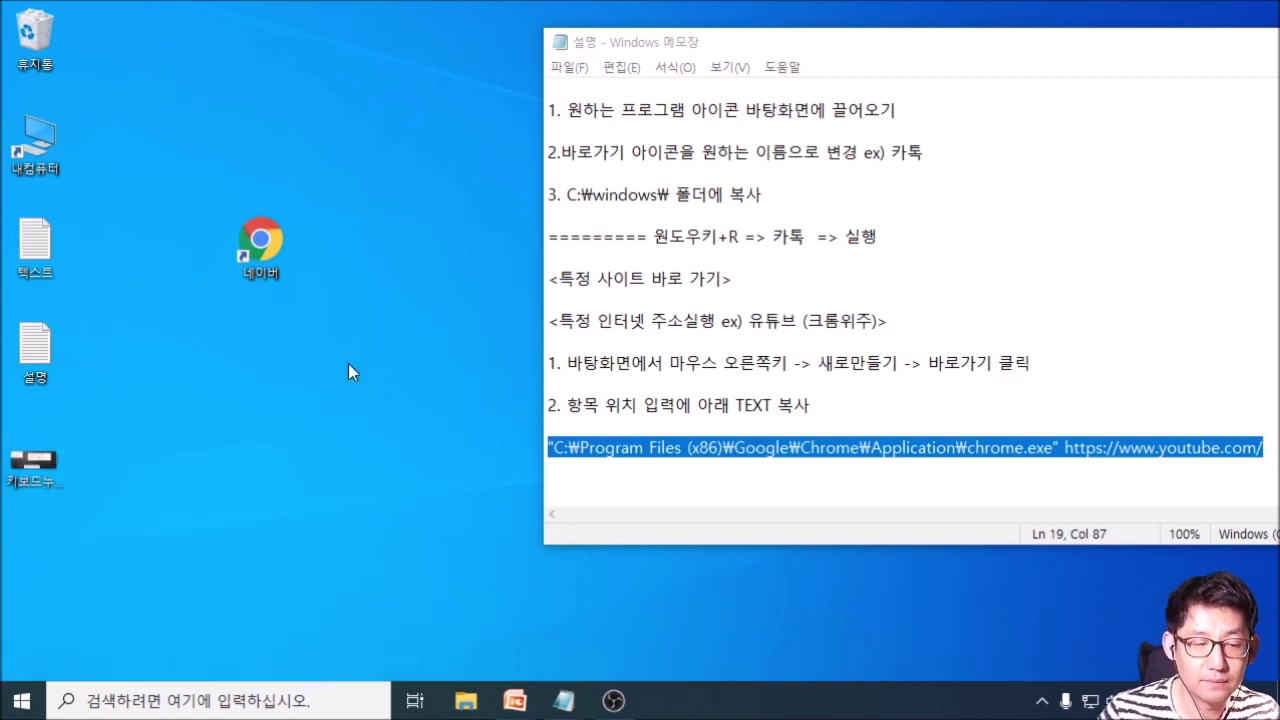
drag(252, 265, 1086, 337)
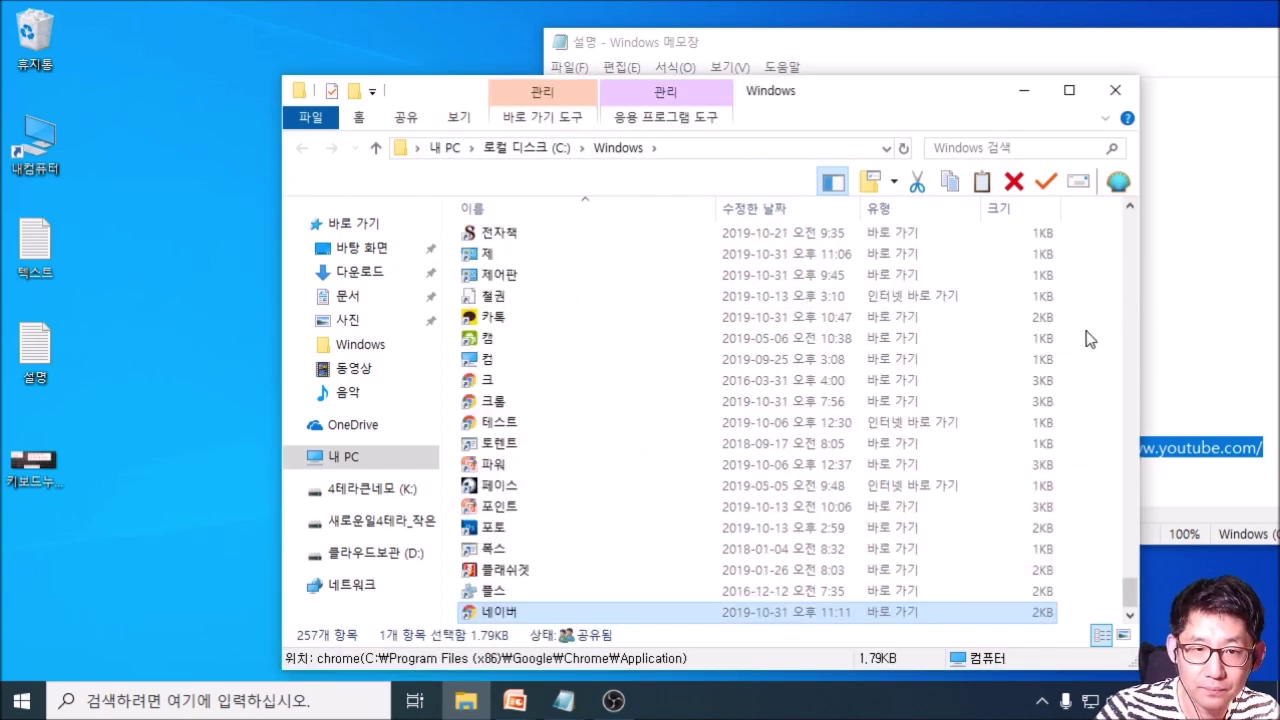
key(alt+F4)
click(258, 280)
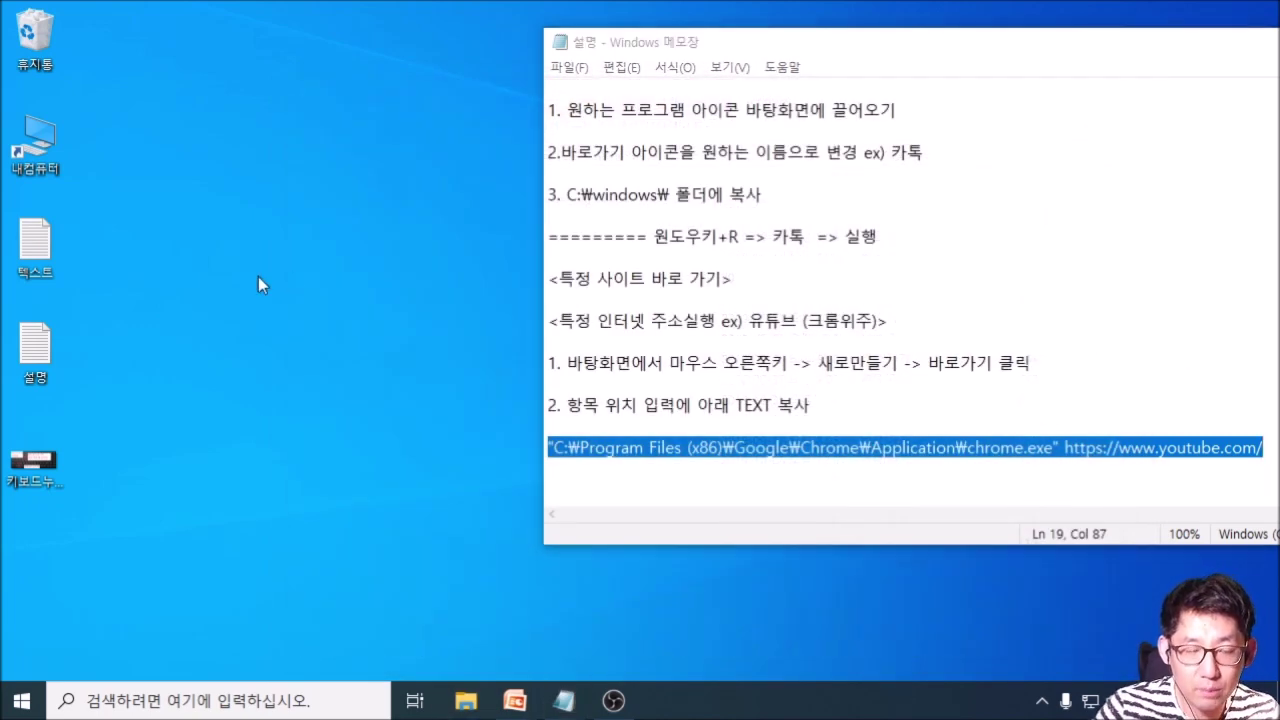
Launch Naver from the Run dialog using the shortcut name 네이버 and close the browser window
key(super+r)
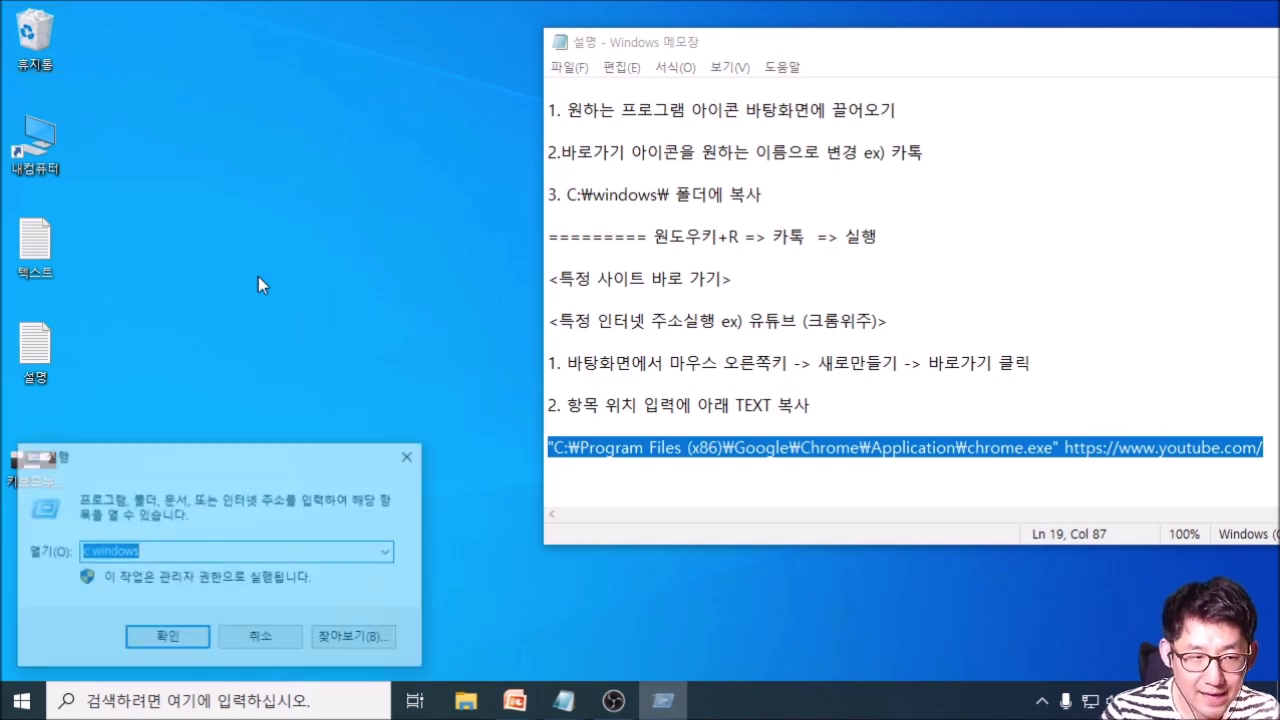
text(네이버)
key(Return)
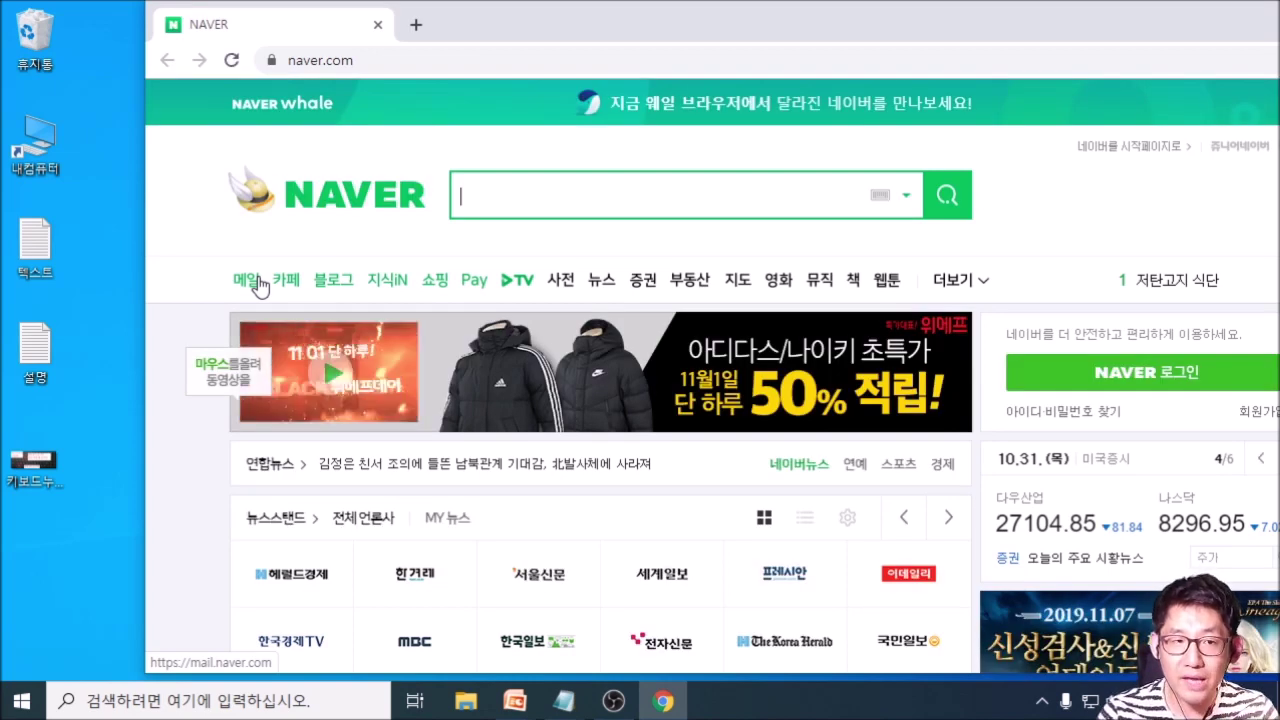
key(alt+F4)
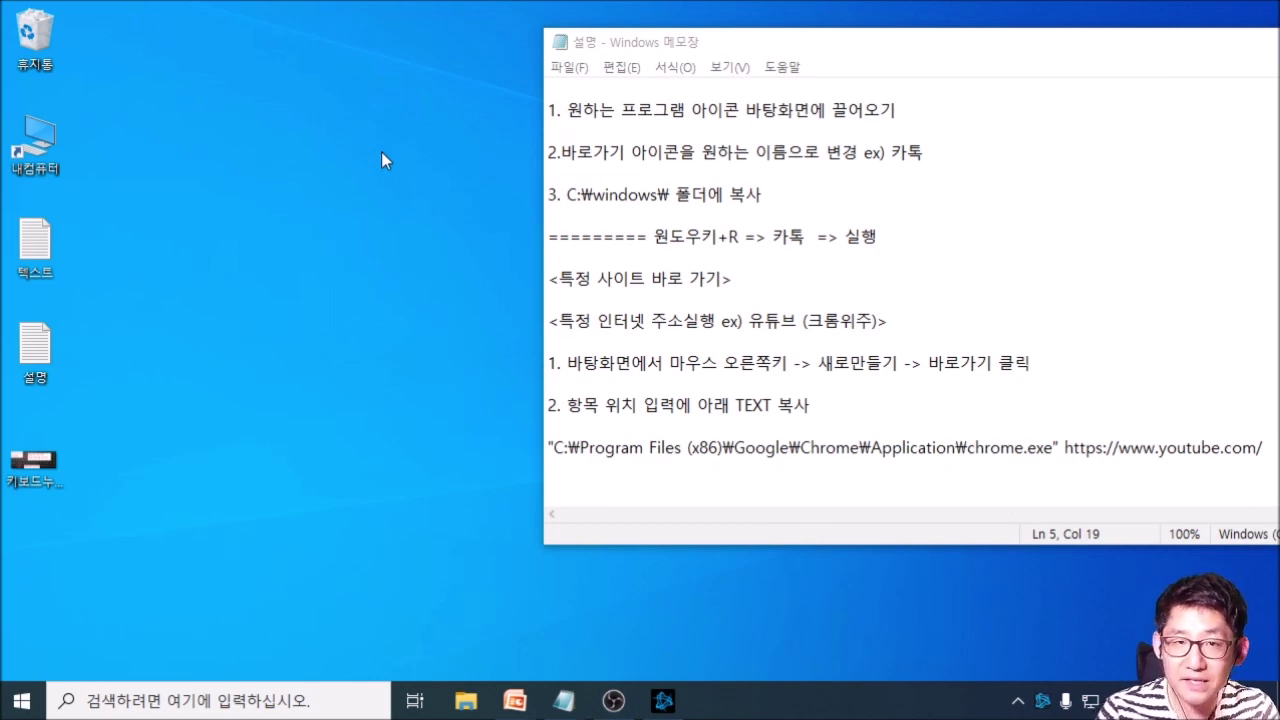
Launch the program behind the shortcut name 스타 from the Run dialog
key(super+r)
text(스타)
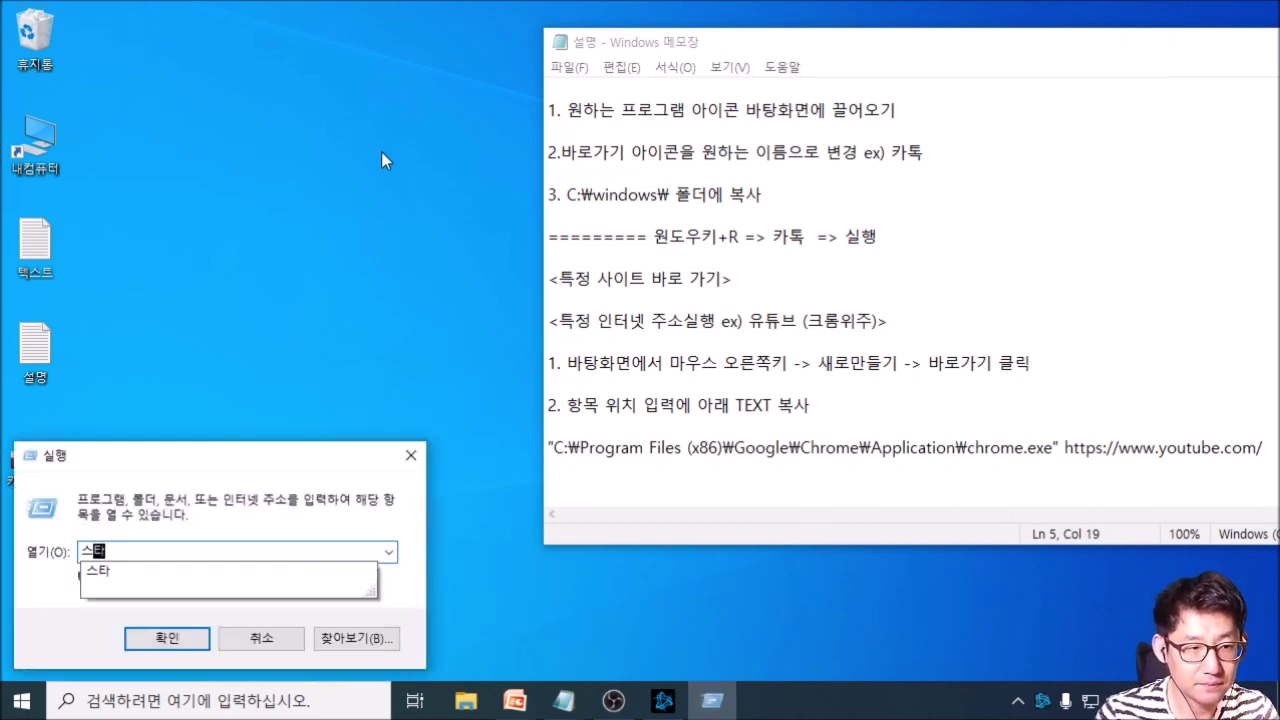
key(Return)
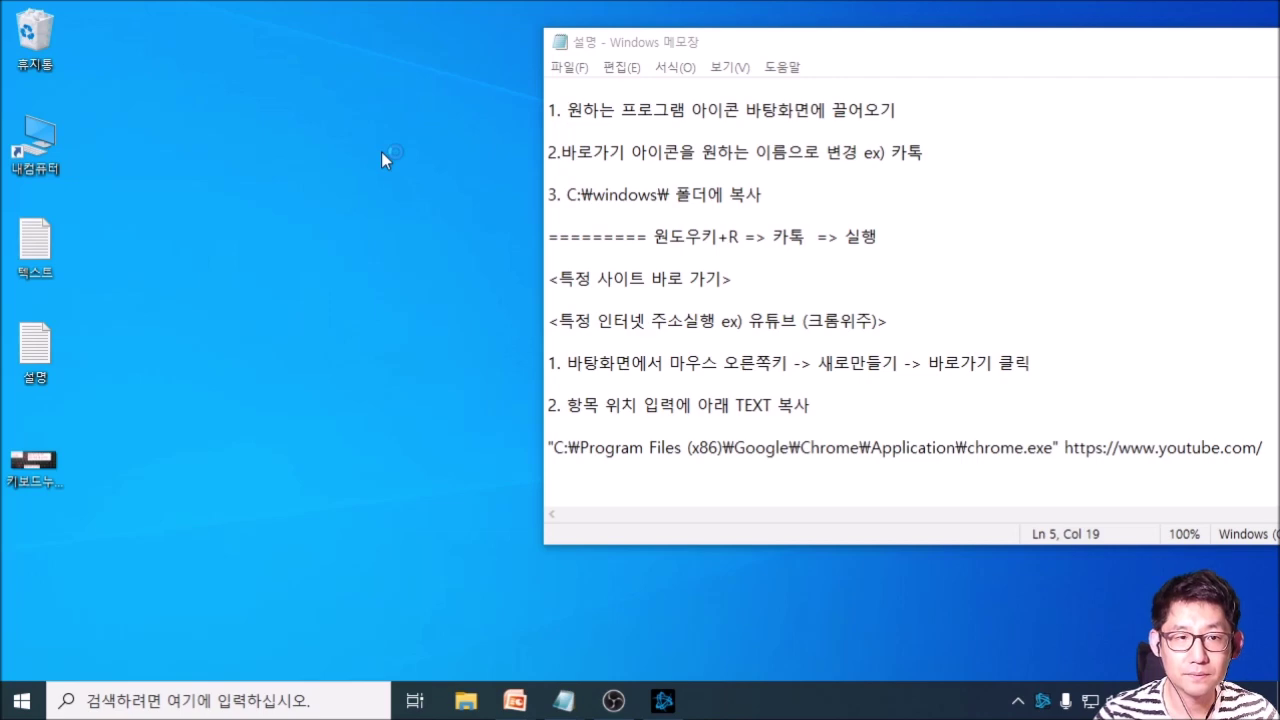